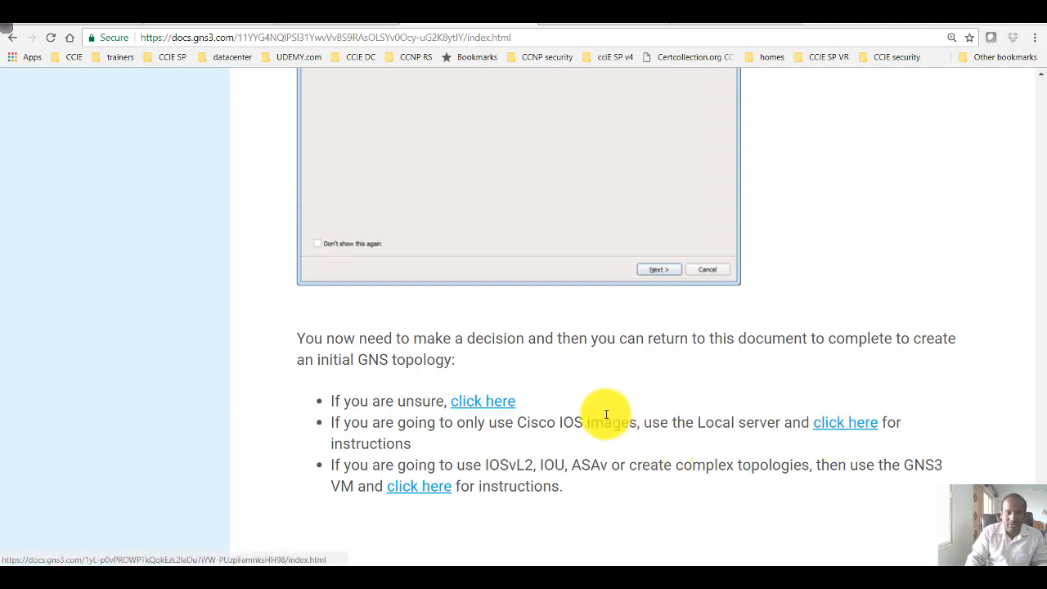
Highlight "Cisco IOS images" in the Local server bullet and handwrite a circled "IOS Images" note with arrows on a blank whiteboard
left_click_drag(516, 423, 642, 421)
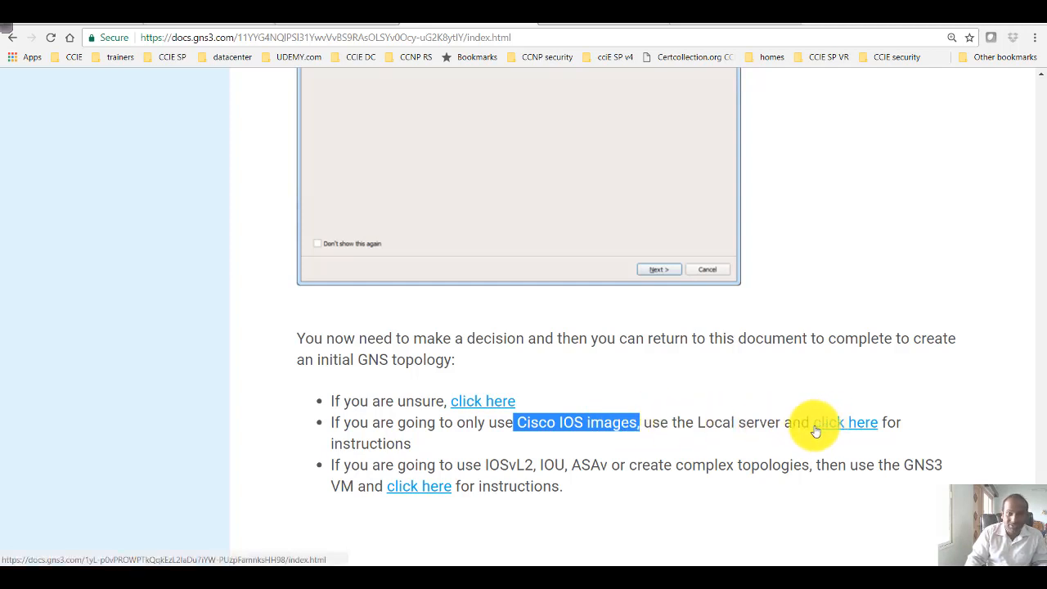
key("alt+Tab")
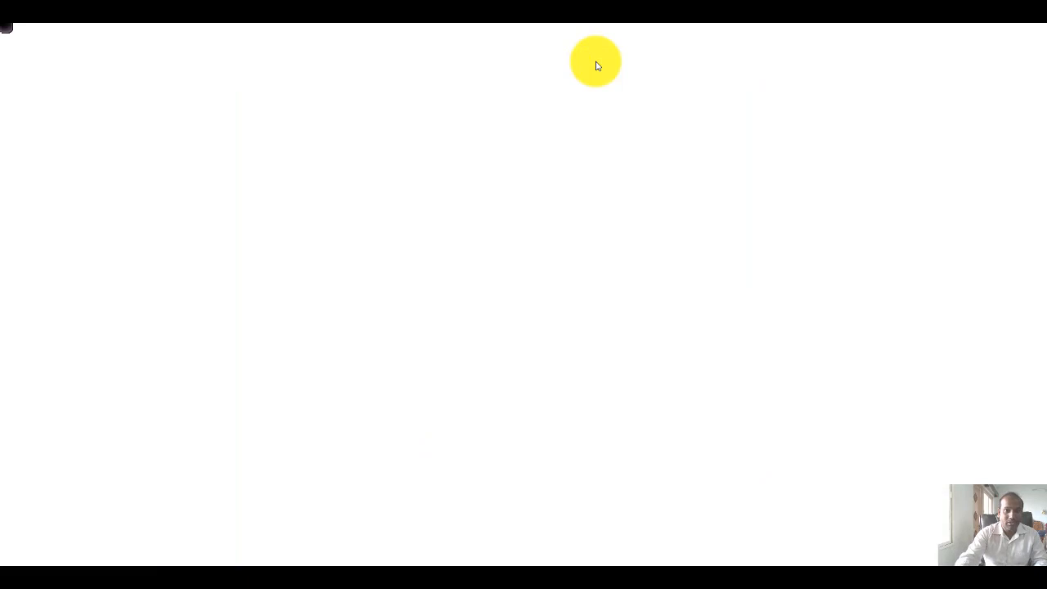
left_click(125, 265)
mouse_move(227, 230)
left_mouse_down()
mouse_move(226, 257)
mouse_move(233, 227)
left_mouse_up()
left_click_drag(217, 259, 245, 247)
left_click_drag(247, 247, 253, 252)
mouse_move(286, 233)
left_mouse_down()
mouse_move(286, 251)
mouse_move(397, 243)
mouse_move(383, 260)
mouse_move(393, 241)
left_mouse_up()
mouse_move(334, 226)
left_mouse_down()
mouse_move(318, 227)
mouse_move(442, 211)
mouse_move(426, 206)
mouse_move(418, 224)
mouse_move(434, 243)
mouse_move(393, 243)
mouse_move(400, 264)
mouse_move(417, 246)
left_mouse_up()
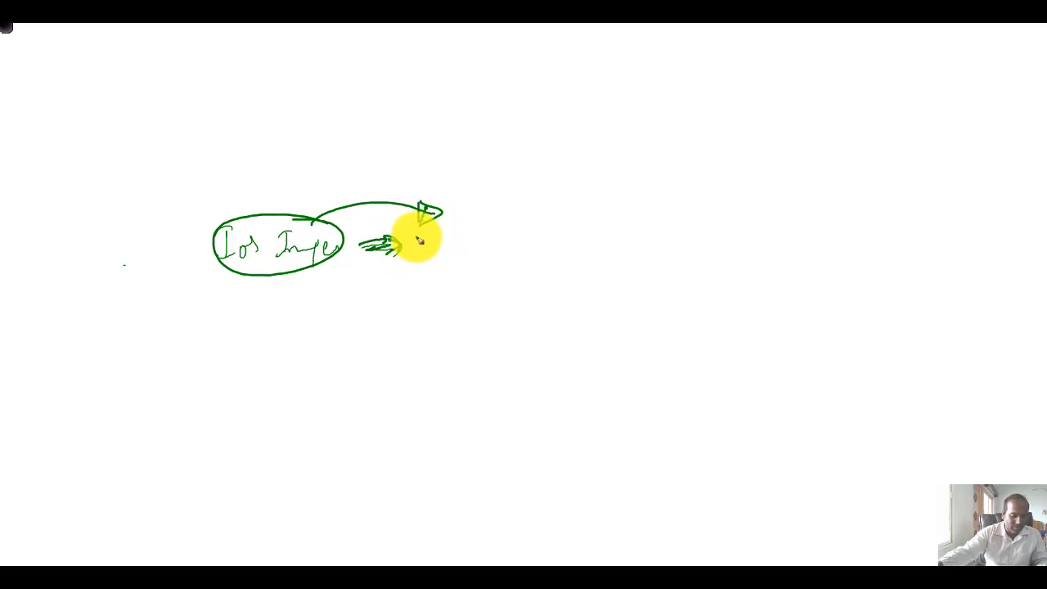
key("Escape")
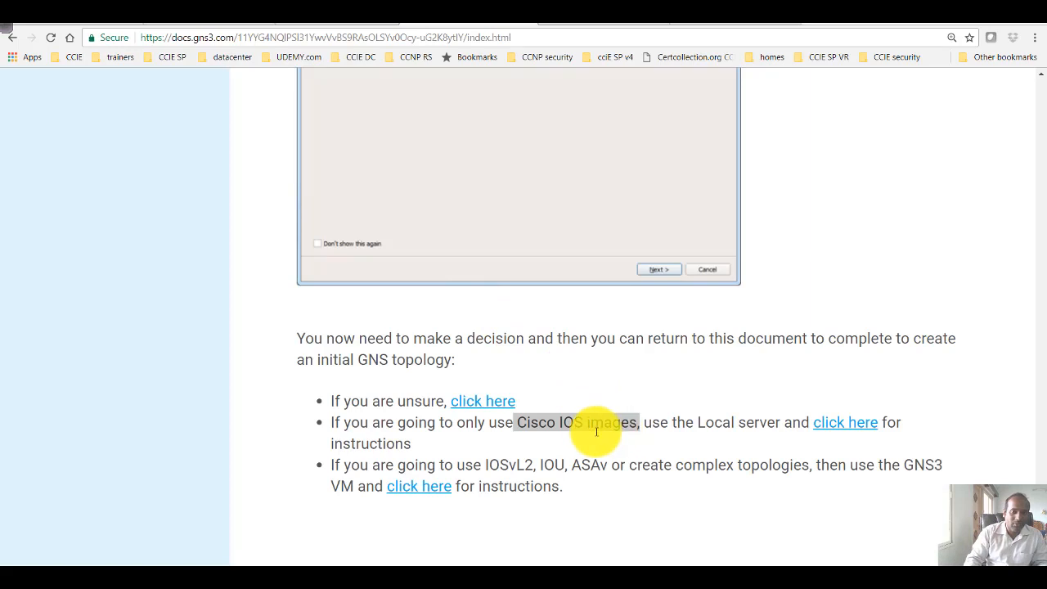
Highlight "IOS images" in the Local server bullet and look over the GNS3 Setup Wizard - Local server documentation page
left_click(573, 424)
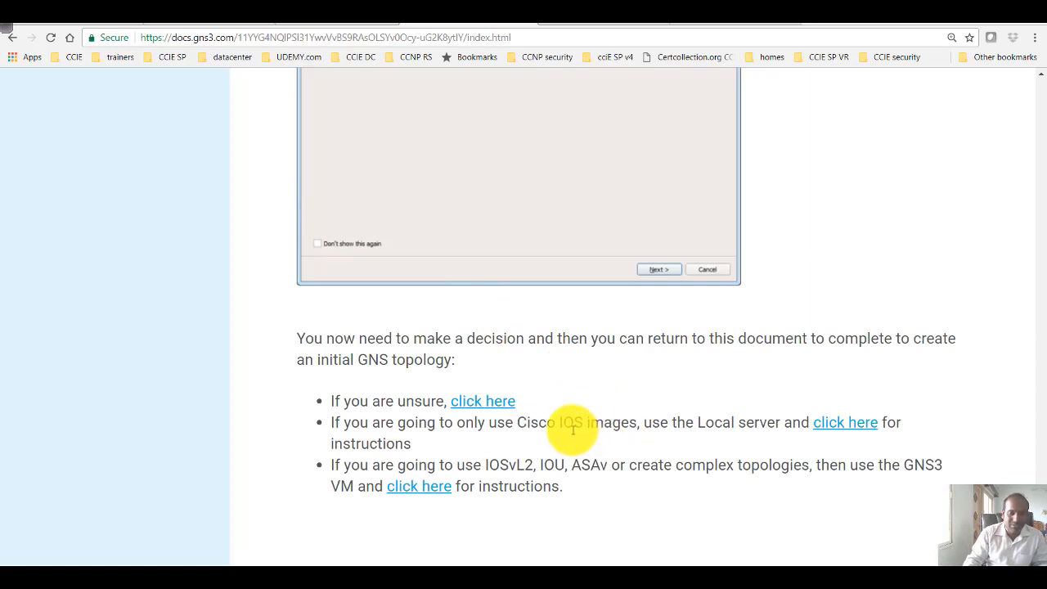
left_click_drag(557, 424, 644, 425)
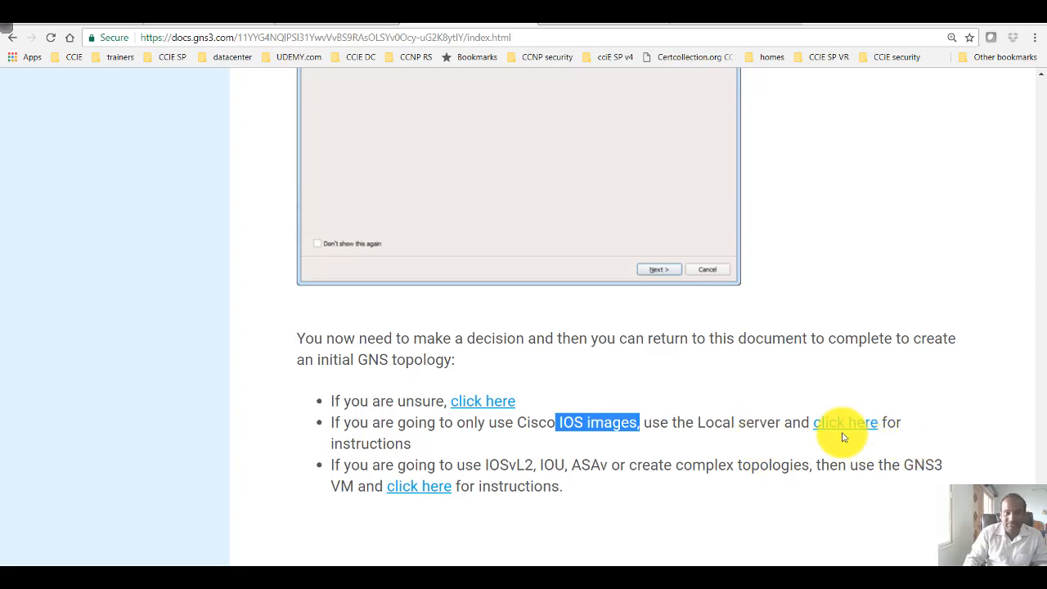
left_click(584, 24)
scroll(550, 339, "down", 3)
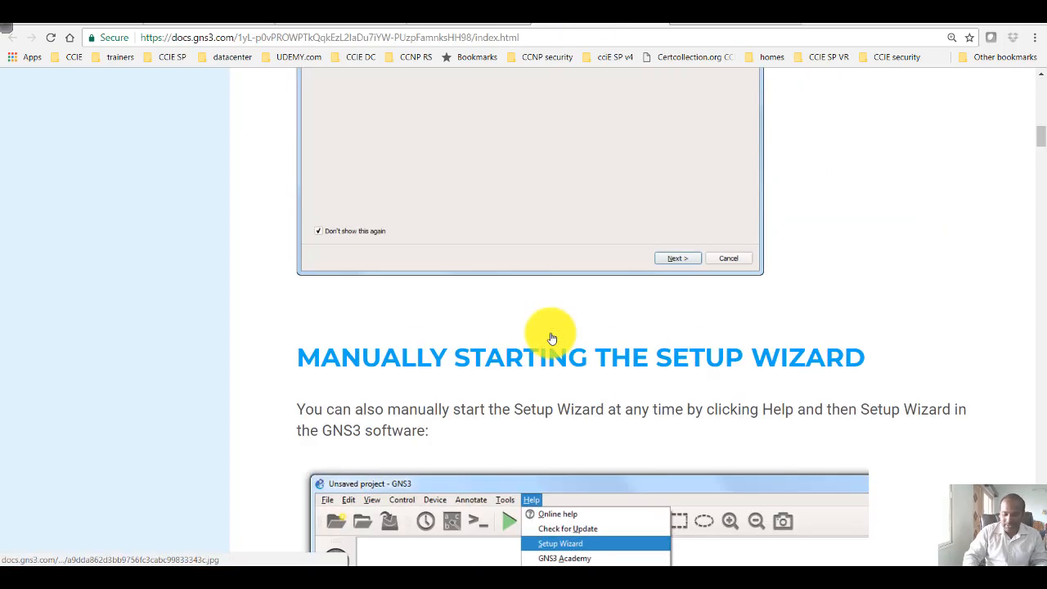
scroll(550, 338, "up", 10)
scroll(548, 336, "up", 5)
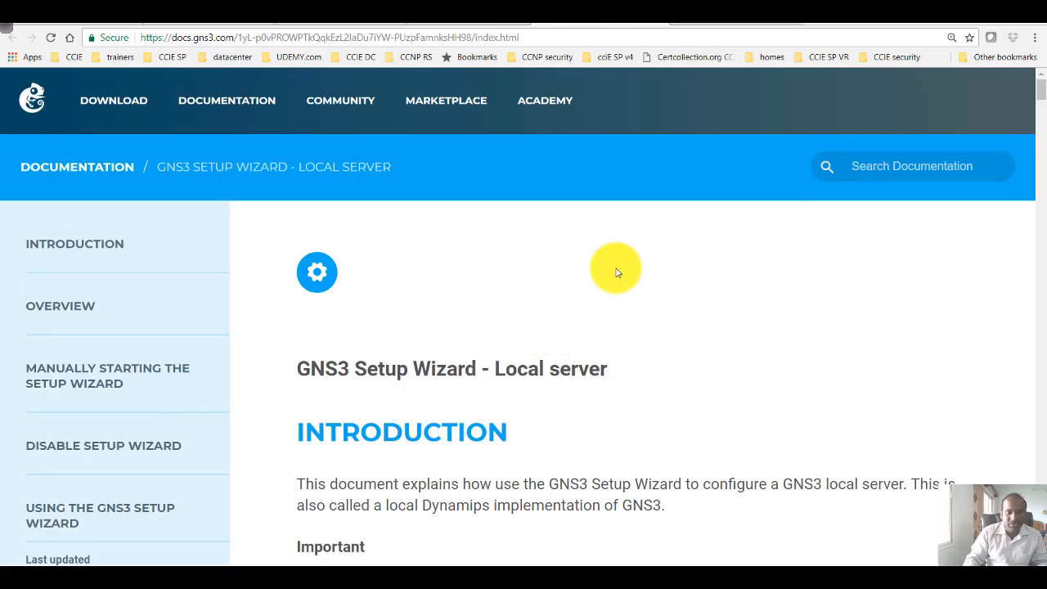
scroll(578, 312, "down", 2)
scroll(578, 312, "down", 1)
Check the GNS3 documentation links slide in PowerPoint, and read the introduction and overview of the Local server page in the browser
left_click(549, 573)
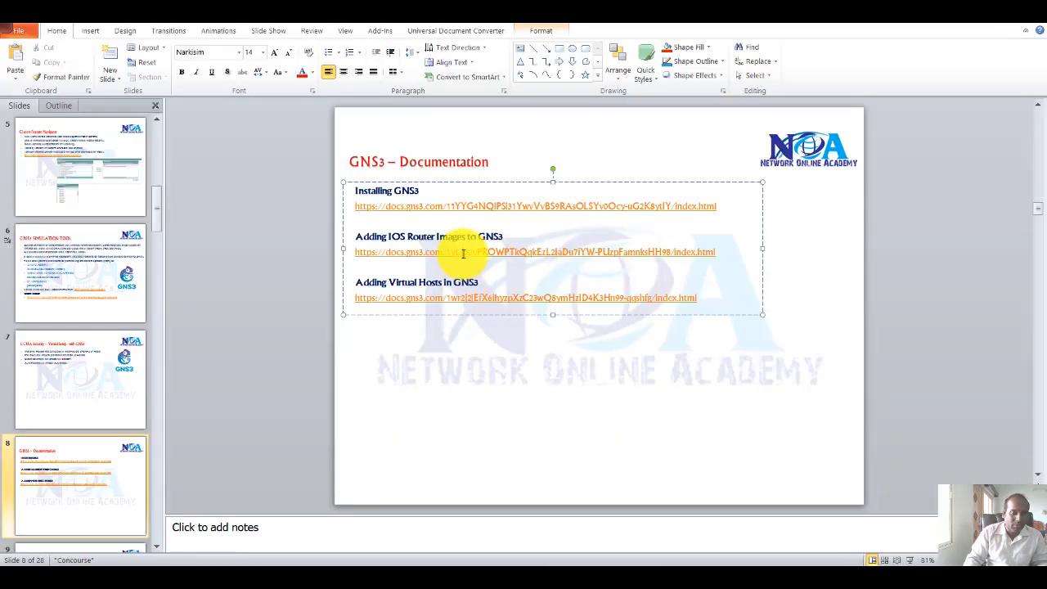
left_click(968, 16)
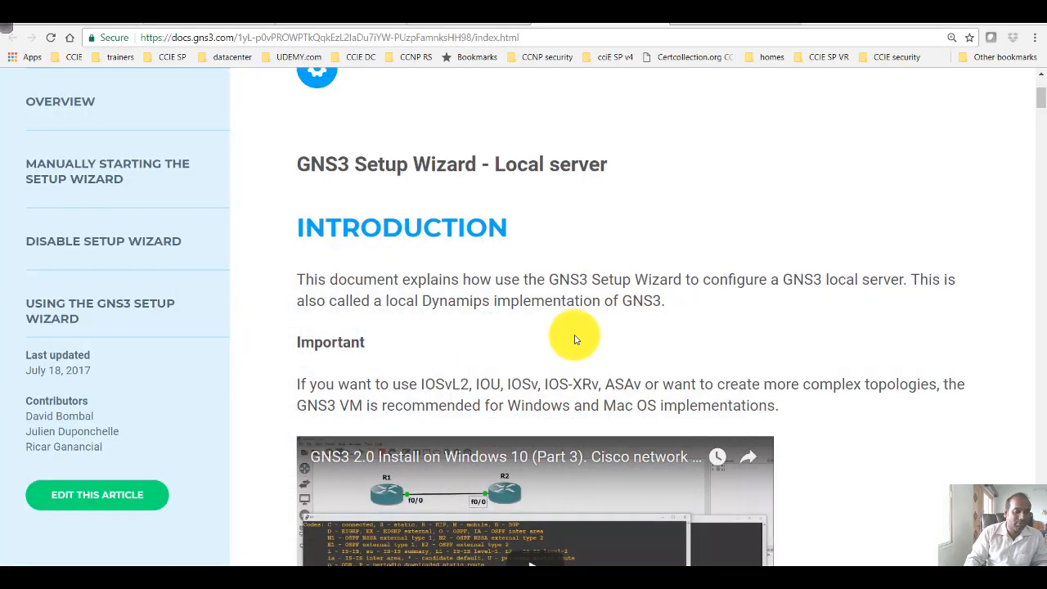
scroll(575, 337, "down", 3)
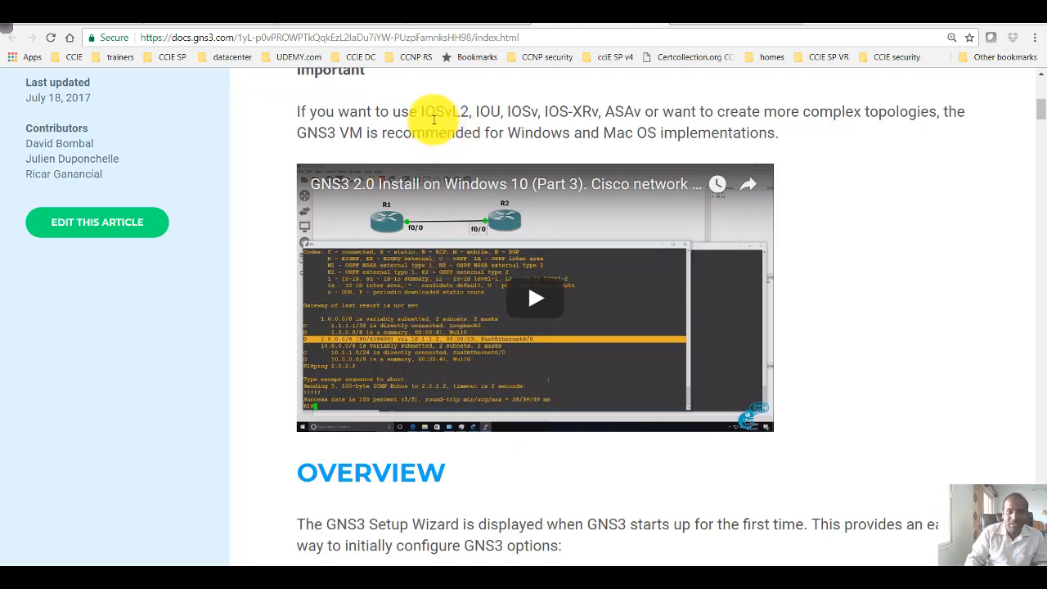
scroll(435, 120, "up", 1)
scroll(420, 163, "up", 1)
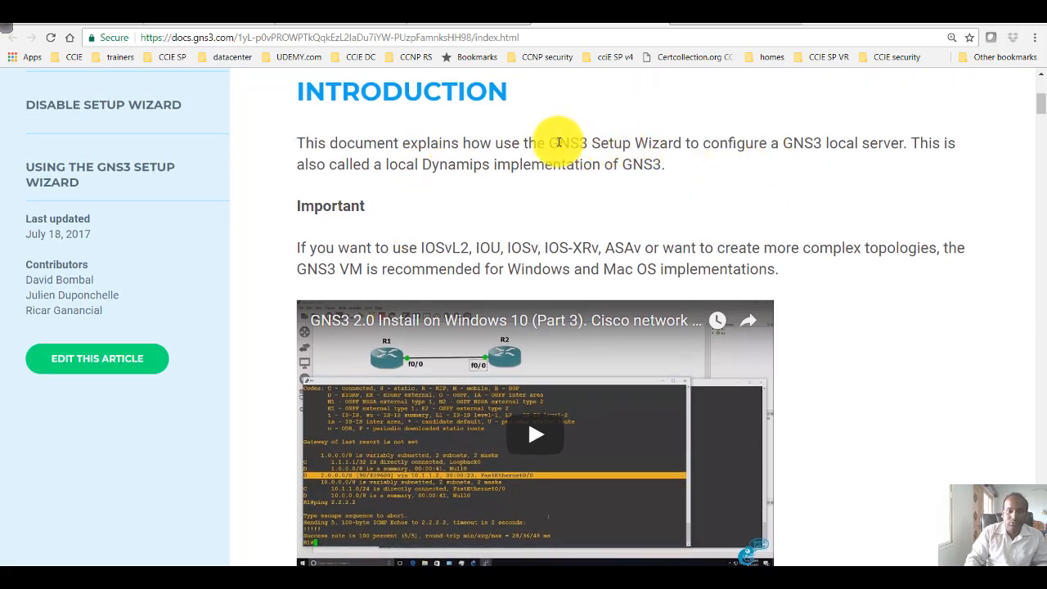
left_click_drag(545, 144, 730, 139)
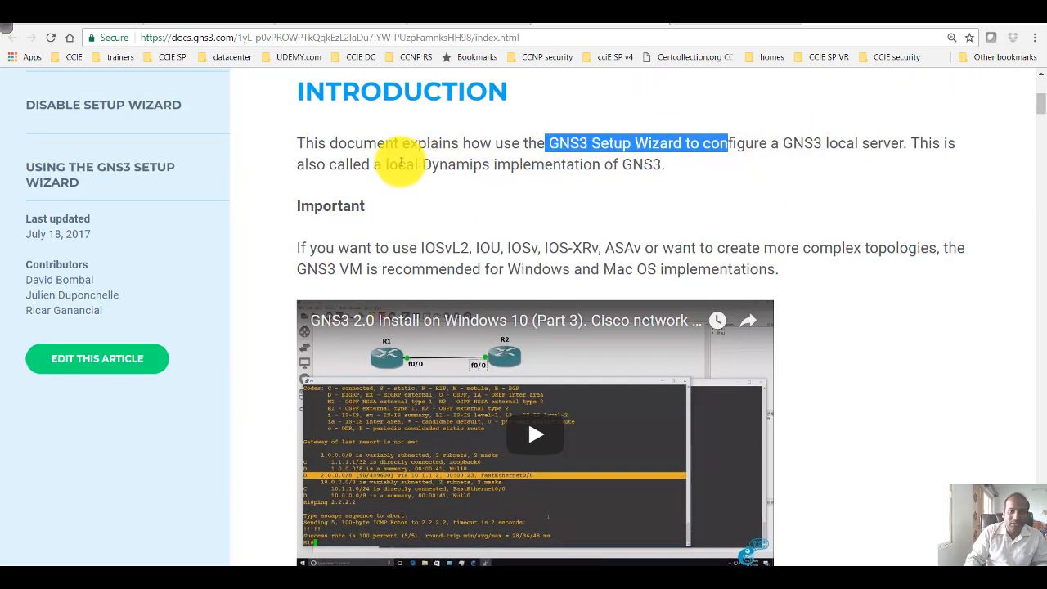
scroll(447, 211, "down", 8)
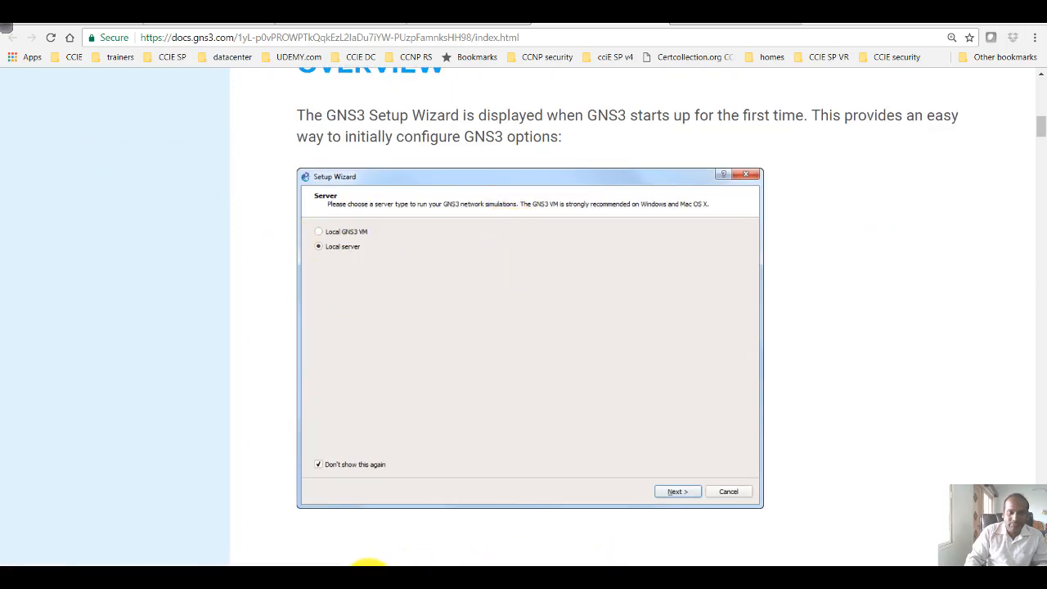
left_click(360, 579)
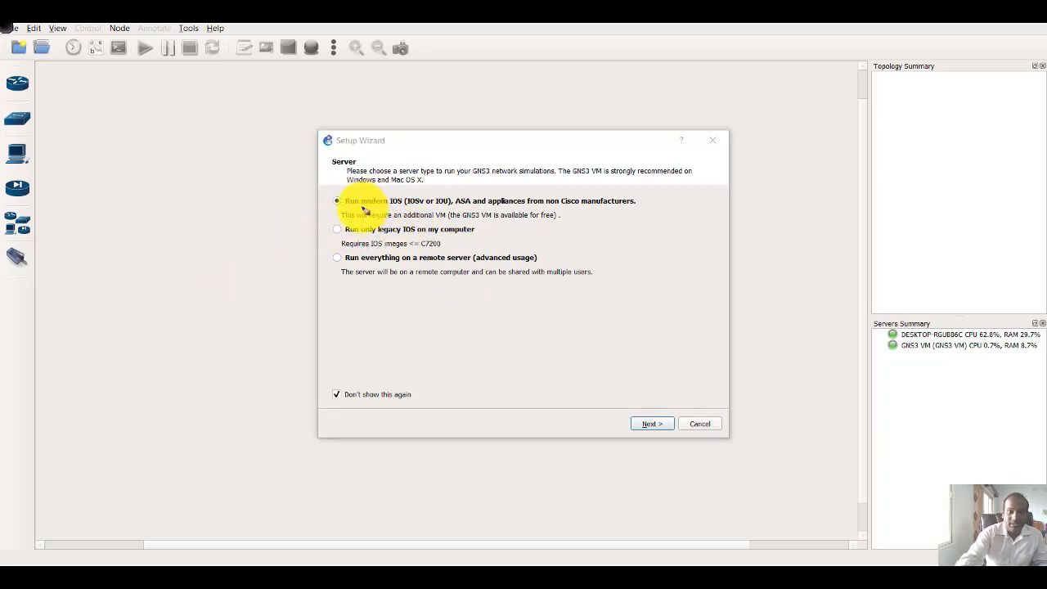
left_click_drag(331, 185, 330, 221)
left_click_drag(375, 190, 464, 192)
mouse_move(341, 214)
left_mouse_down()
mouse_move(463, 193)
mouse_move(292, 218)
mouse_move(338, 210)
mouse_move(326, 199)
left_mouse_up()
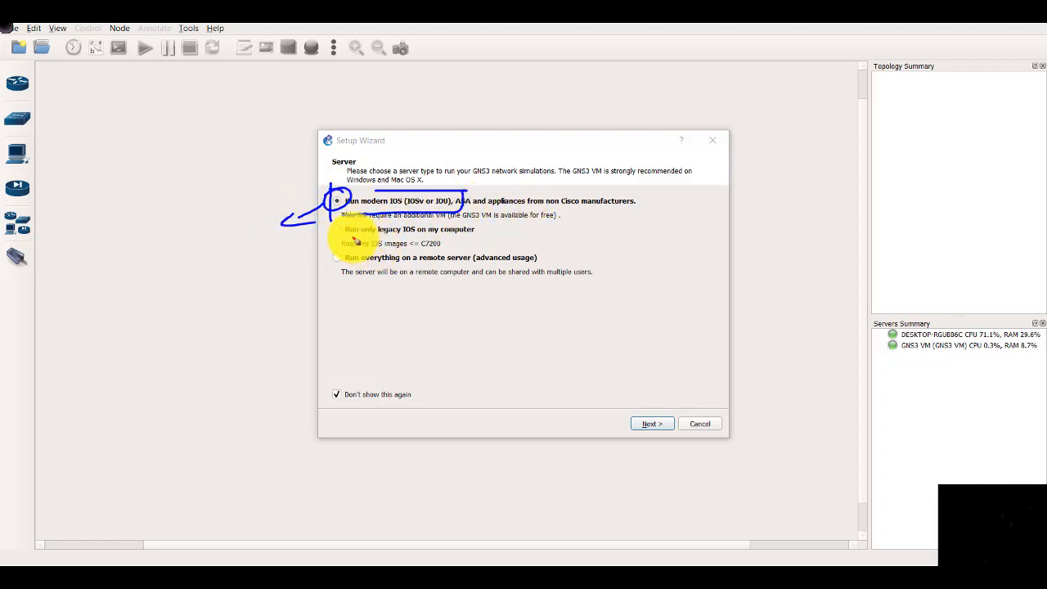
key("r")
left_click_drag(340, 243, 330, 240)
left_click_drag(330, 237, 296, 262)
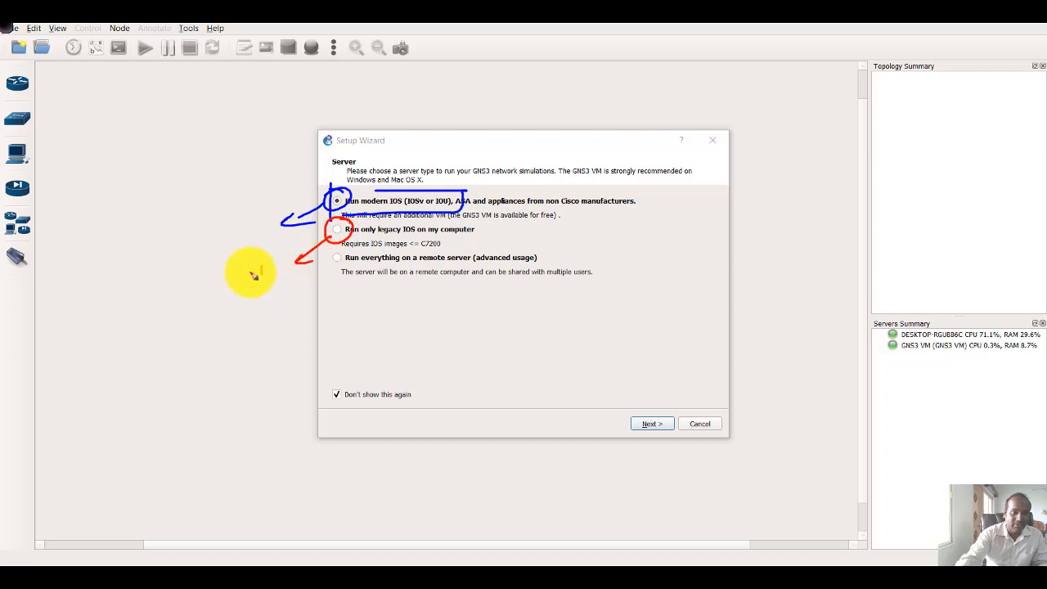
left_click_drag(265, 302, 296, 275)
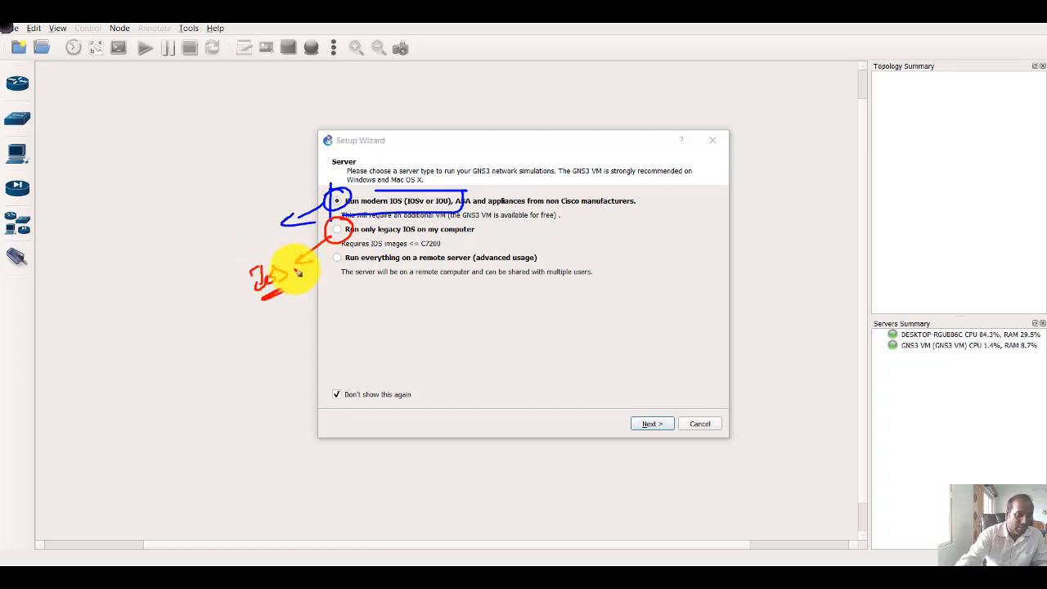
key("Escape")
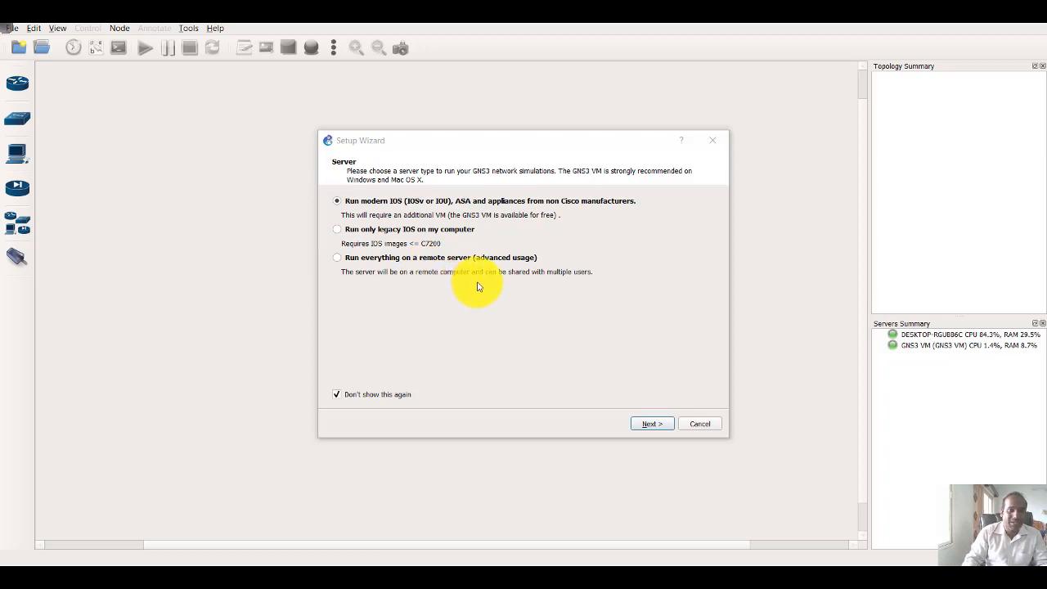
left_click(366, 231)
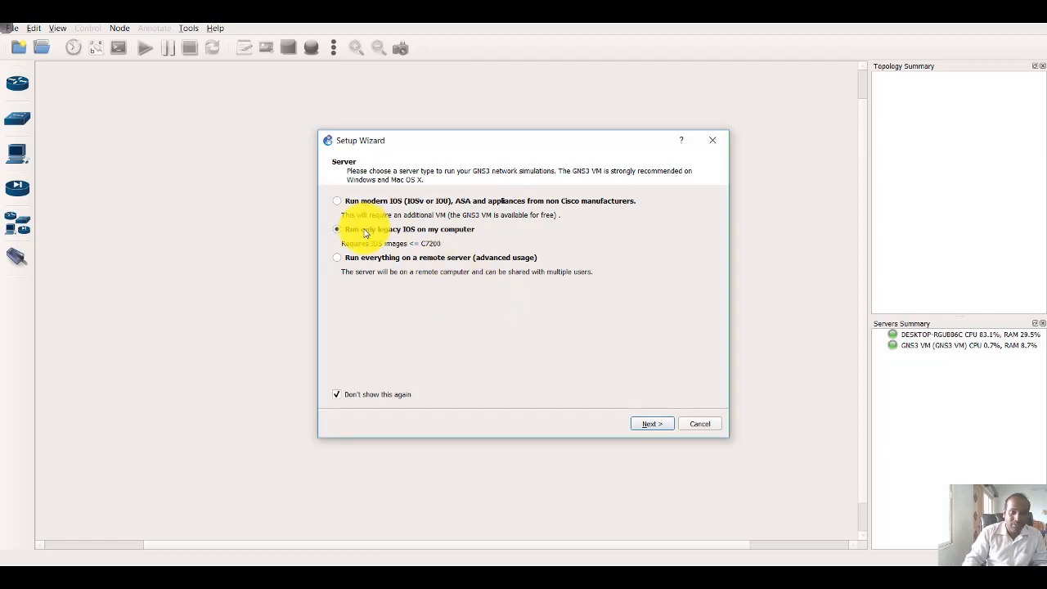
left_click(365, 205)
left_click(655, 425)
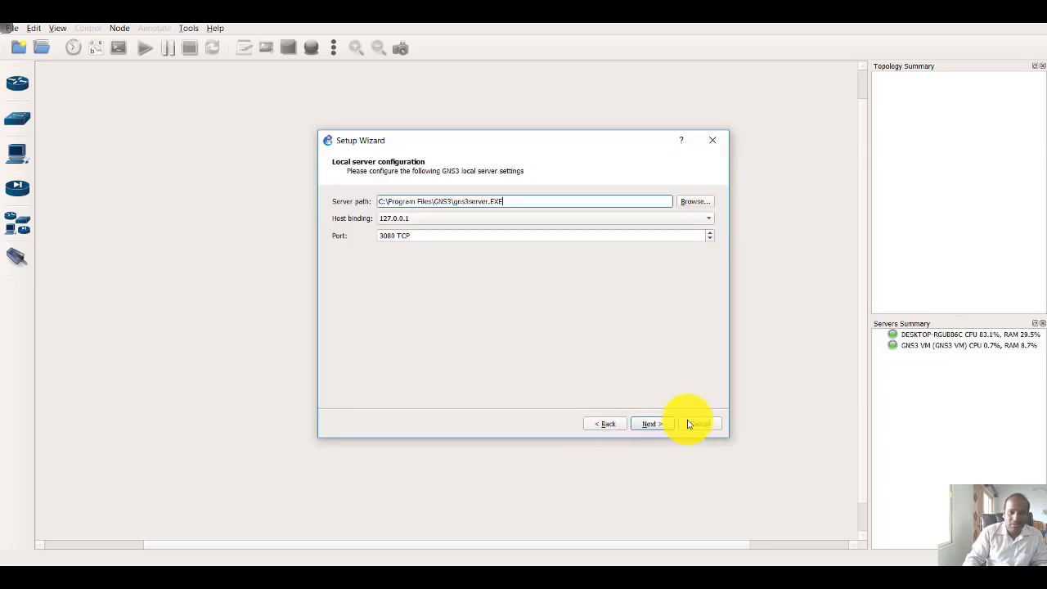
left_click(694, 424)
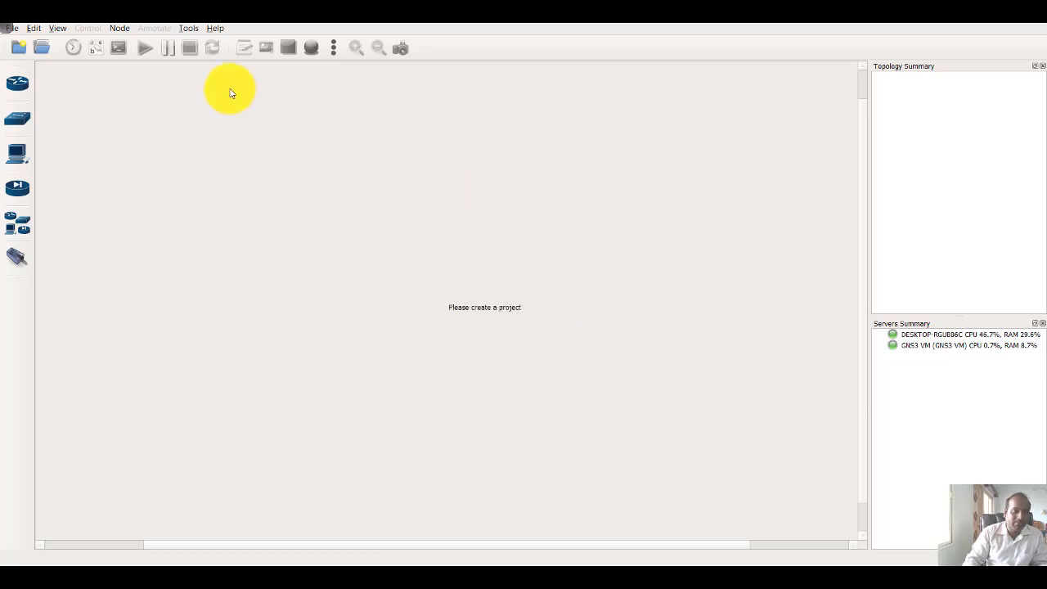
left_click(189, 29)
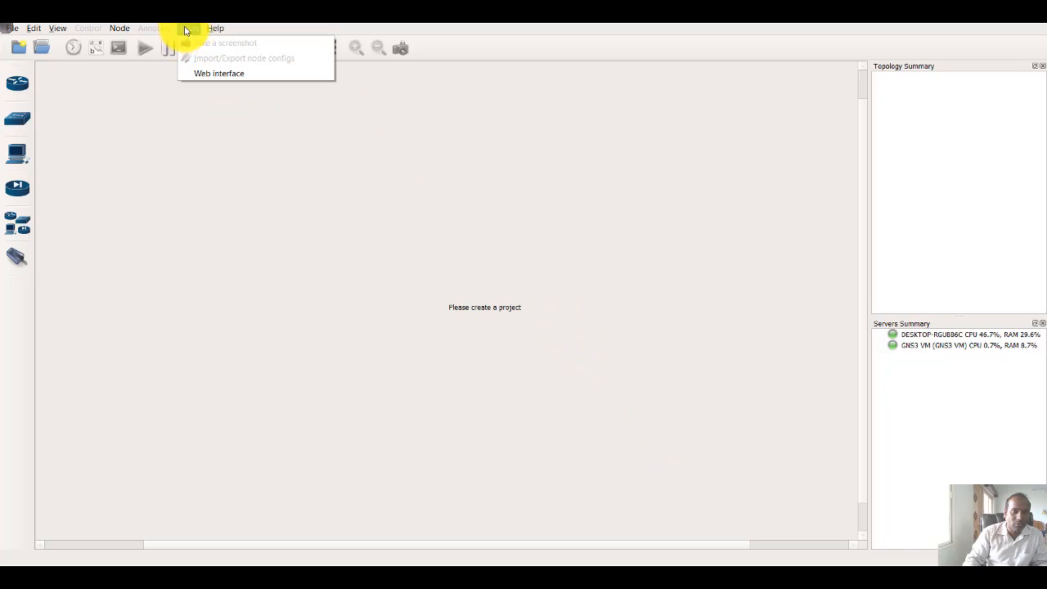
mouse_move(227, 30)
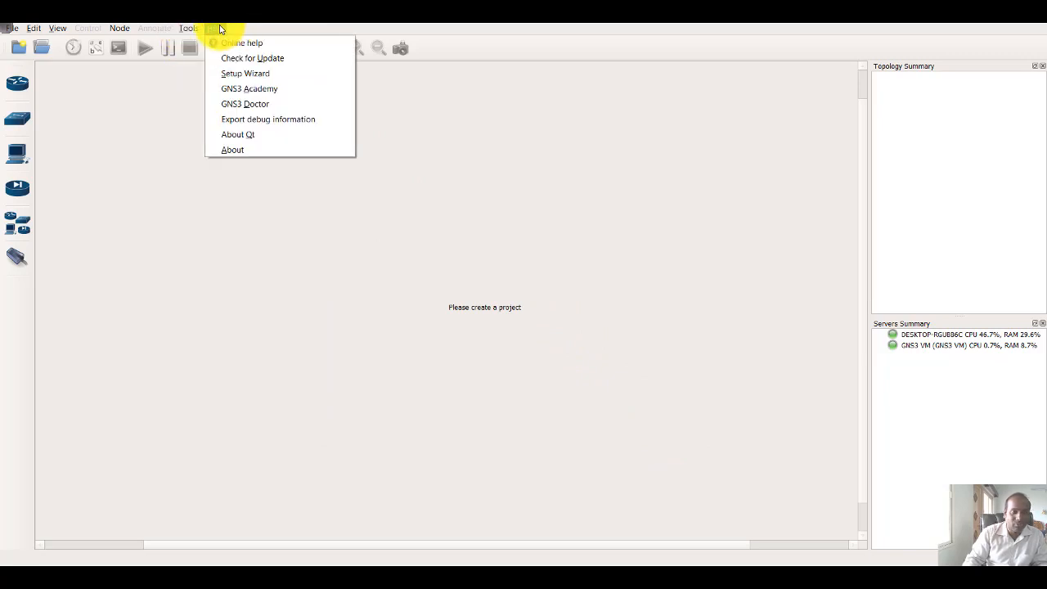
left_click(255, 73)
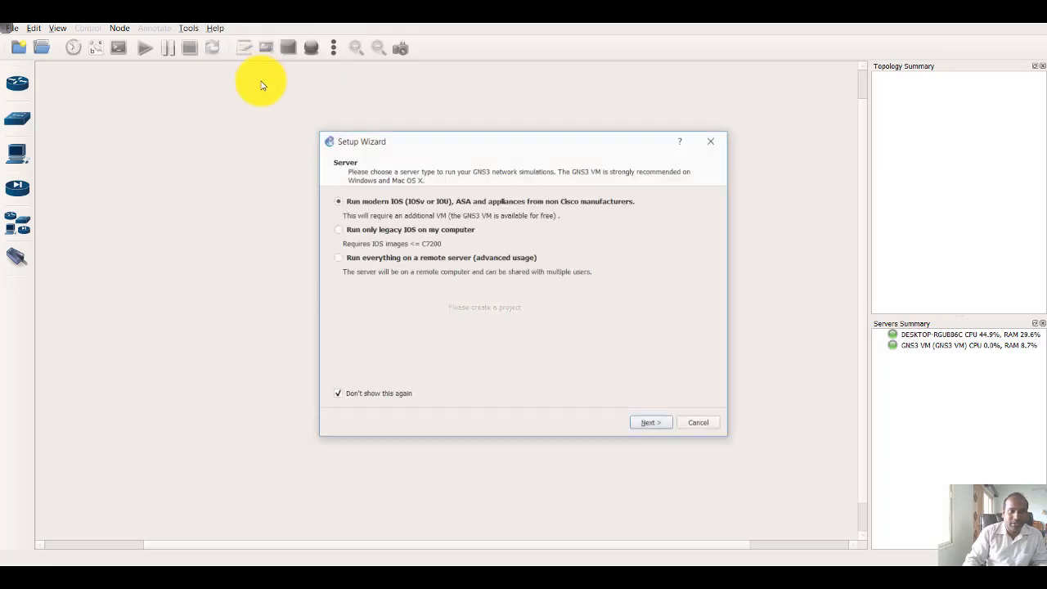
left_click(1038, 25)
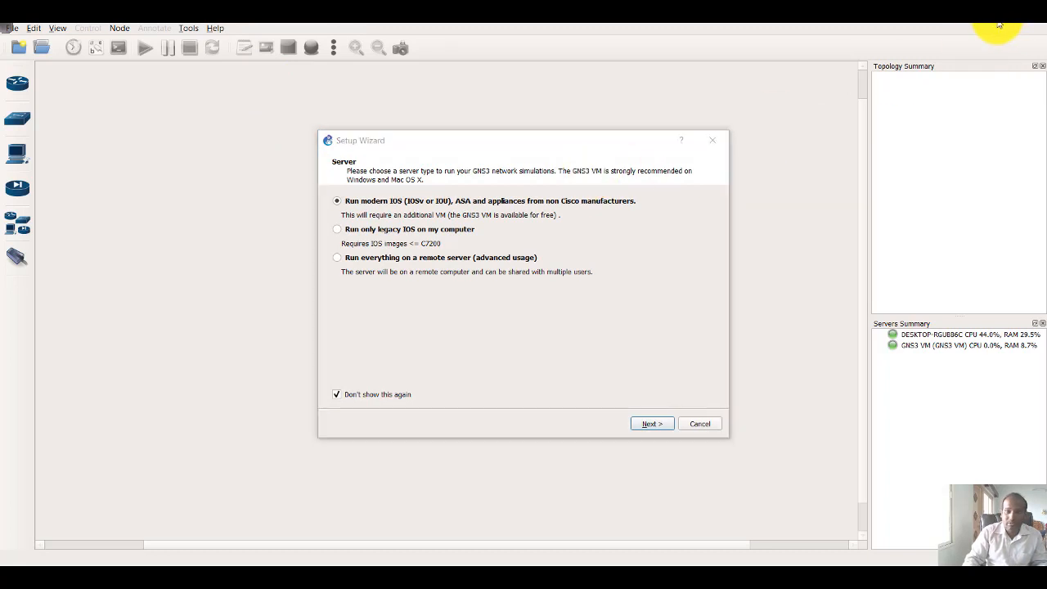
left_click(700, 423)
Shrink and reposition the GNS3 window, and restart the Setup Wizard with the option to run modern IOS, ASA and non-Cisco appliances
left_click(1013, 23)
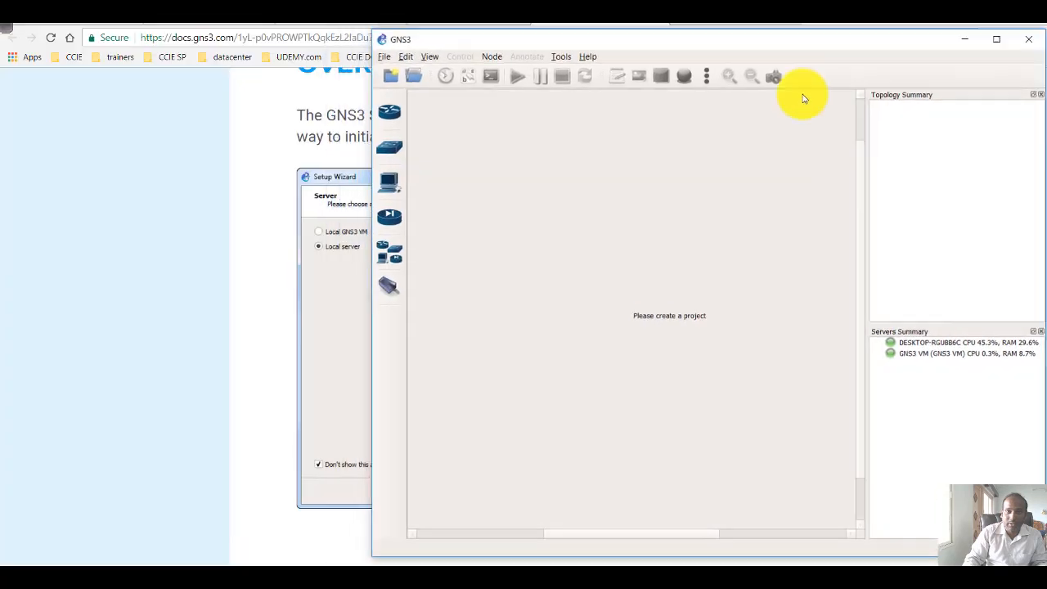
left_click_drag(662, 46, 582, 85)
left_click(485, 92)
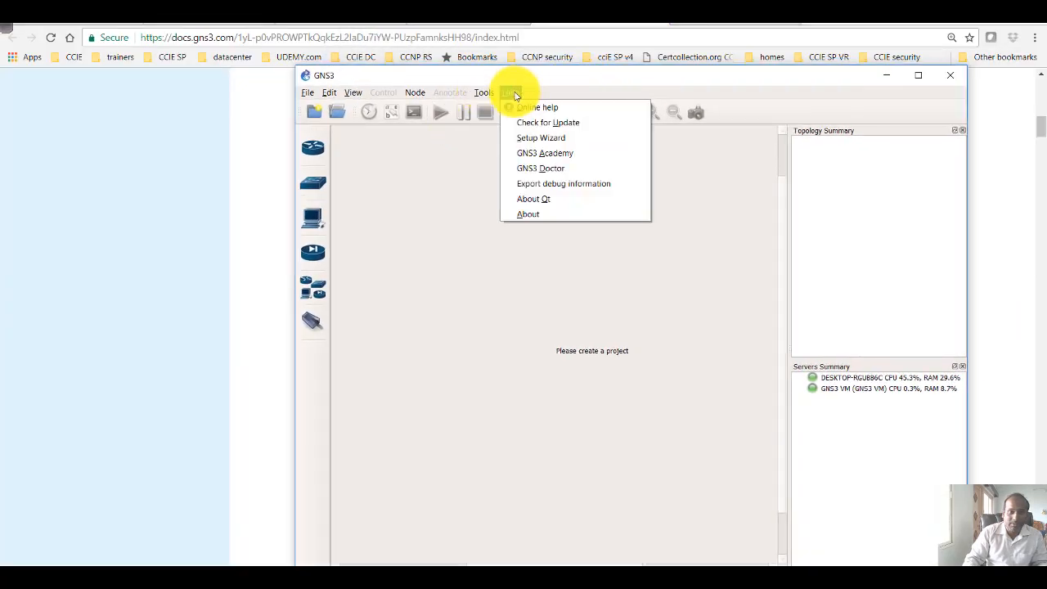
left_click(536, 145)
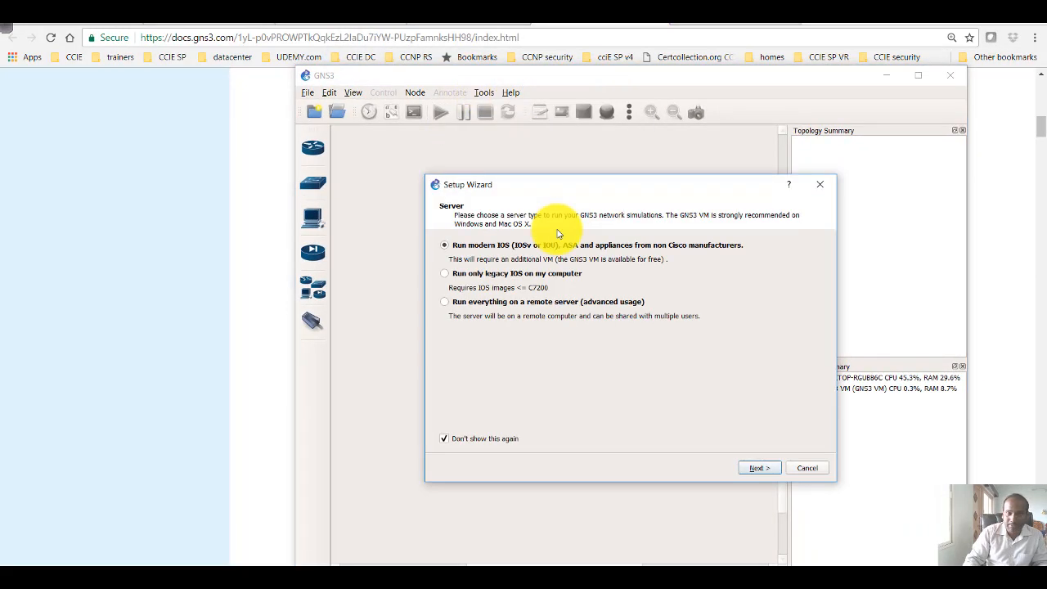
left_click(753, 468)
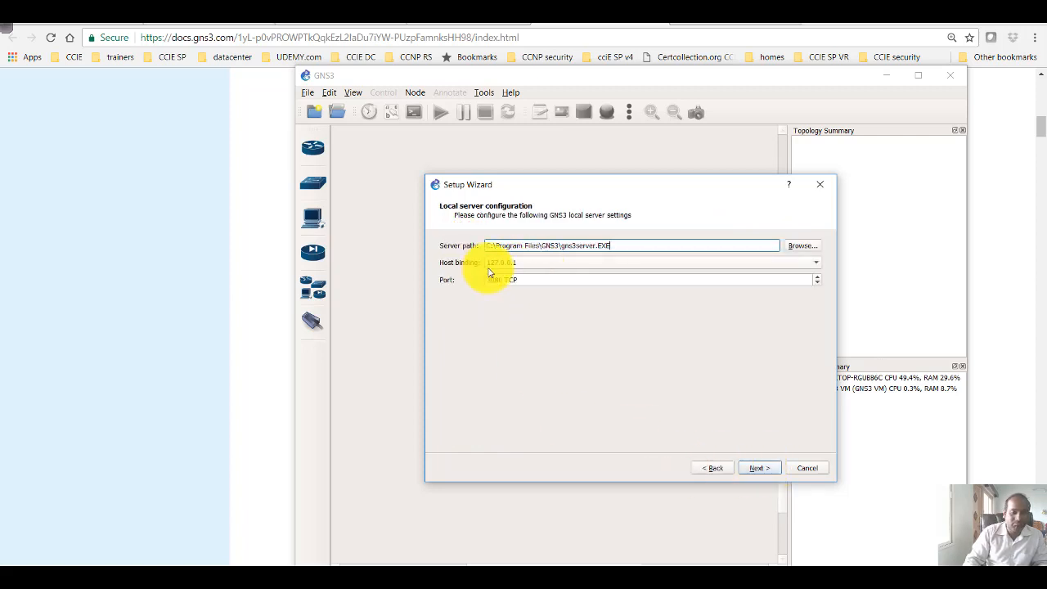
Bind the local server to host 127.0.0.1 and proceed past its validation to the wizard's GNS3 VM settings
left_click(534, 262)
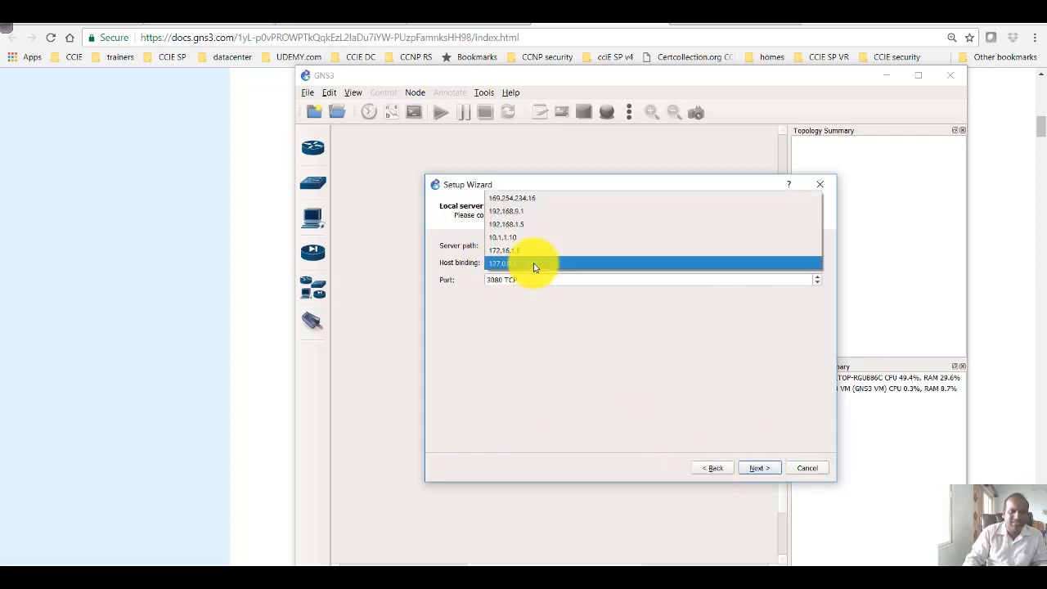
left_click(534, 265)
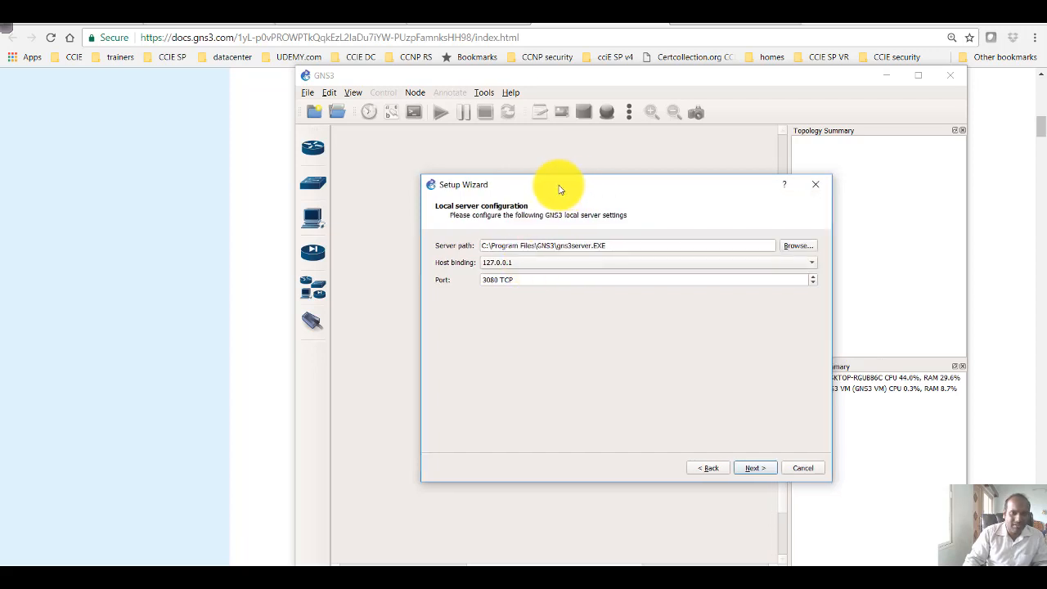
left_click_drag(561, 187, 485, 188)
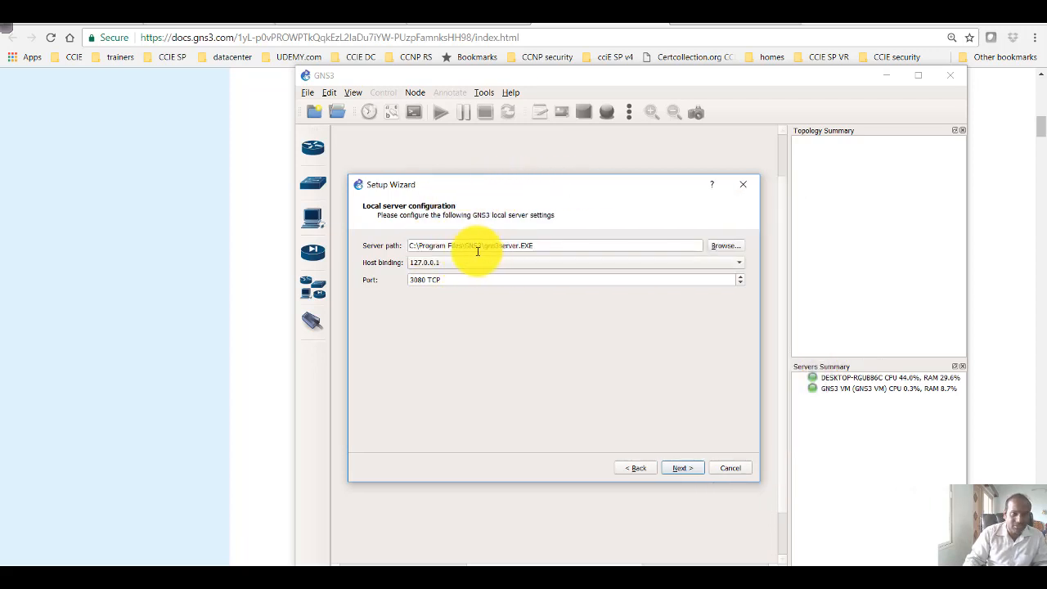
left_click(678, 467)
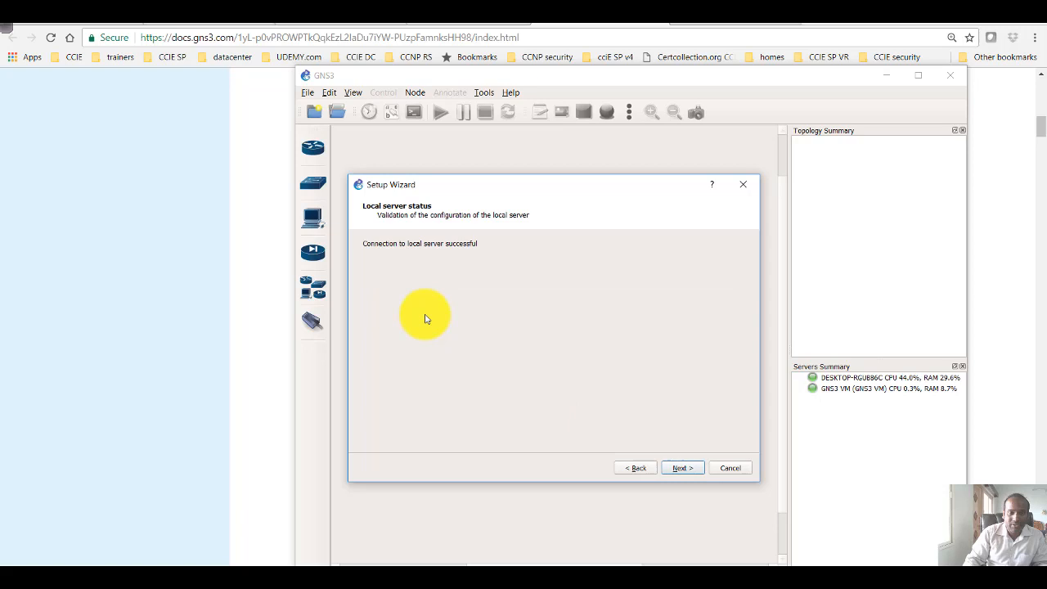
left_click(681, 473)
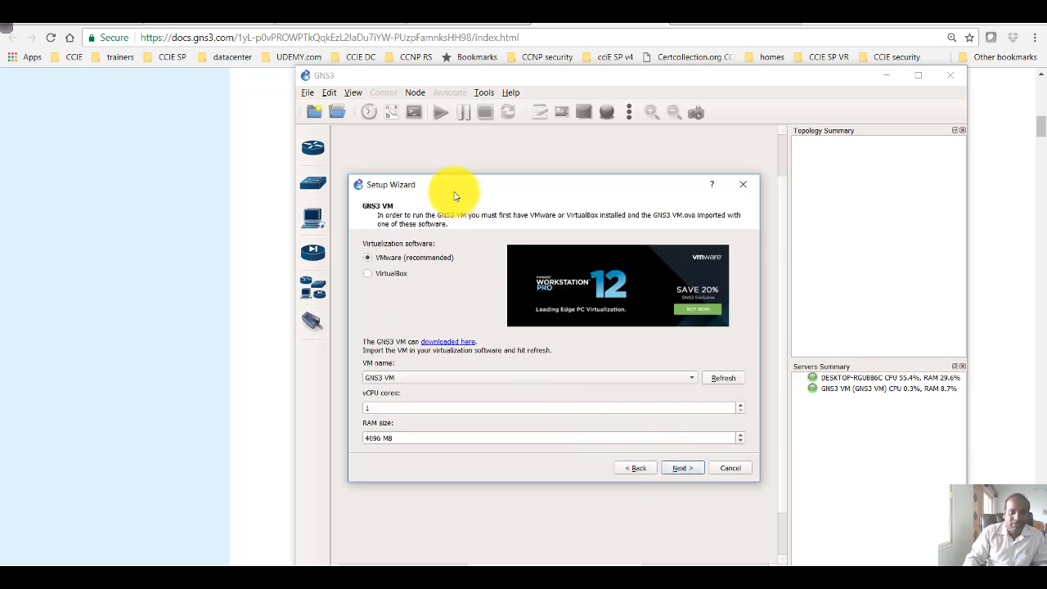
Reposition the Setup Wizard and circle the GNS3 VM heading in red, clearing the mark once it is pointed out
left_click_drag(455, 185, 406, 179)
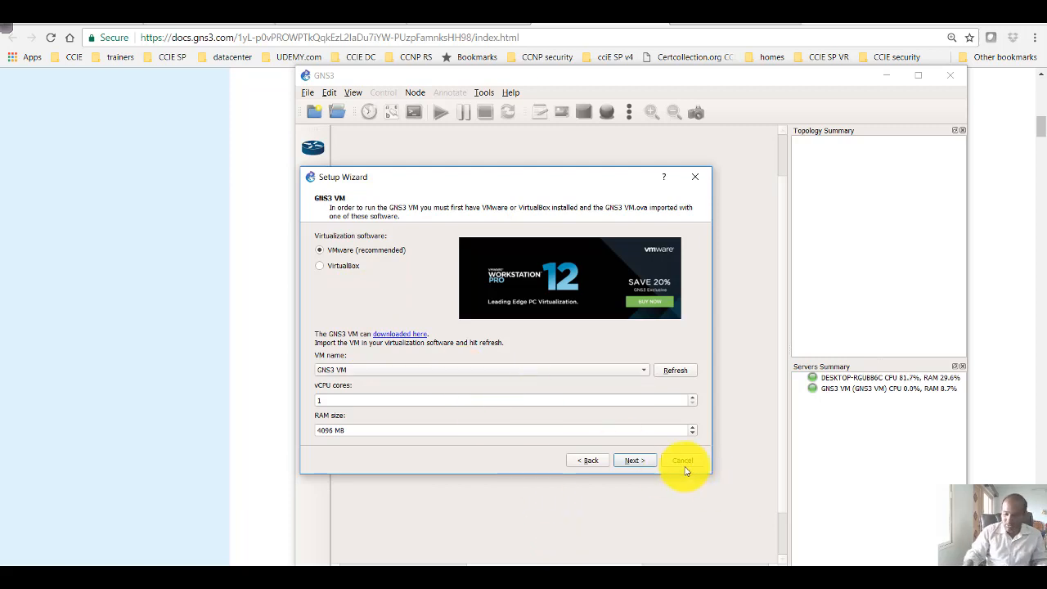
key("ctrl+shift+d")
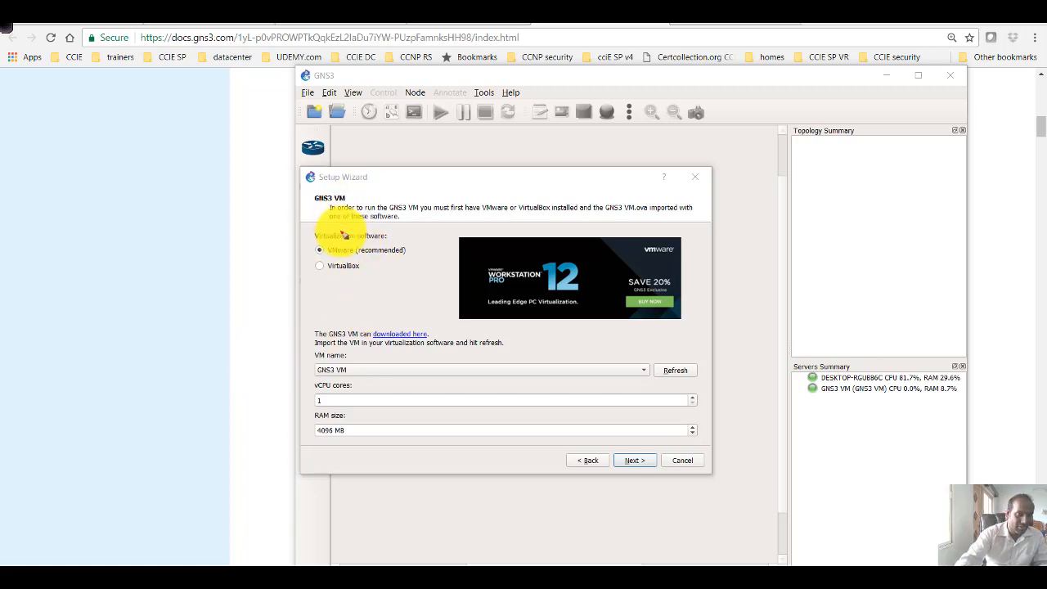
left_click_drag(346, 197, 332, 189)
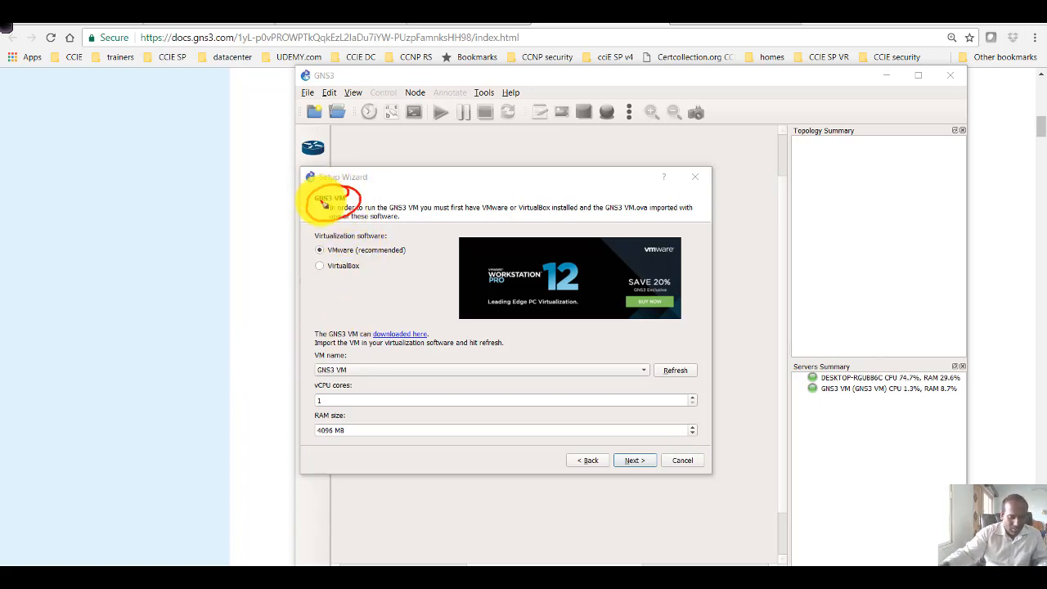
key("Escape")
Return to the wizard's server page, select running only legacy IOS on the computer, and proceed to the local server validation
left_click(577, 459)
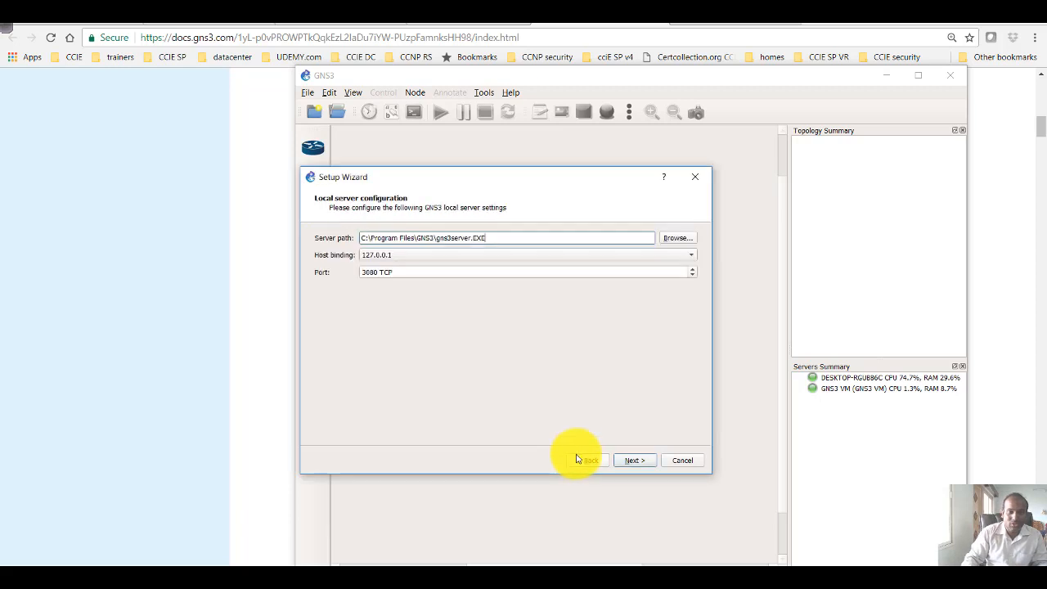
left_click(586, 462)
left_click(364, 267)
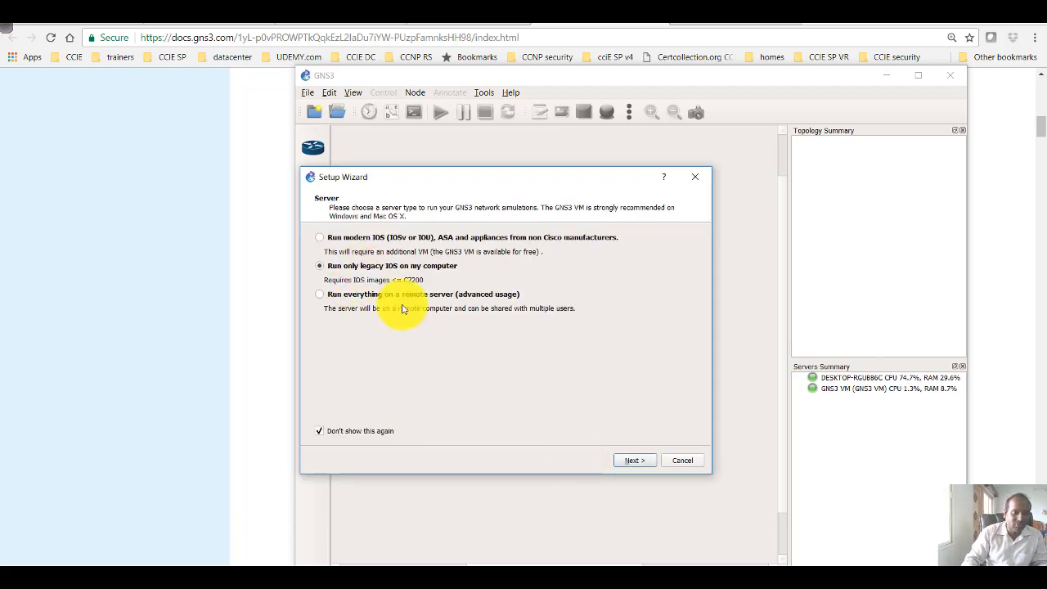
left_click(638, 463)
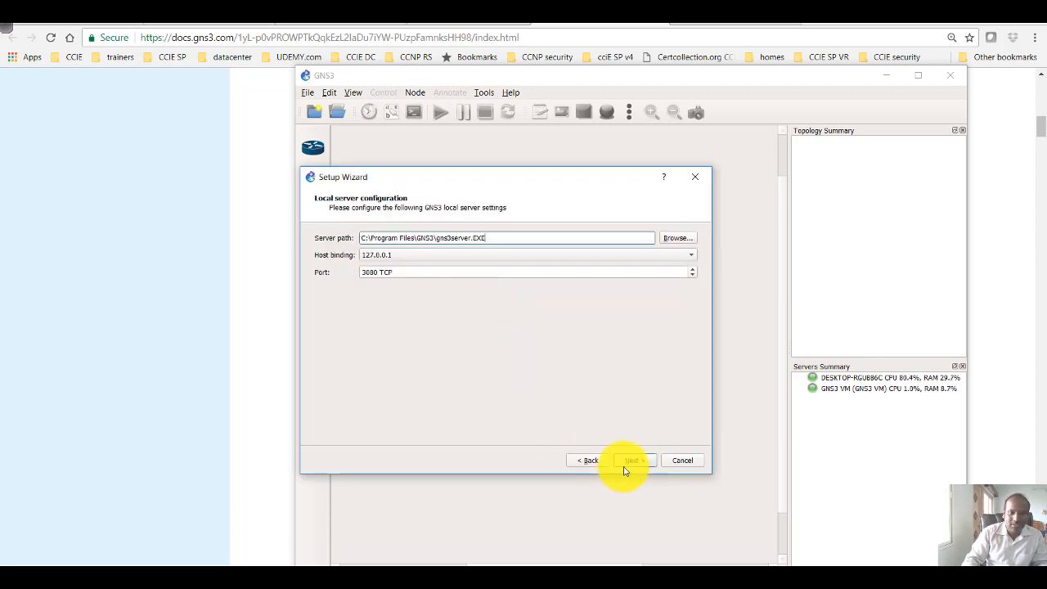
left_click(632, 462)
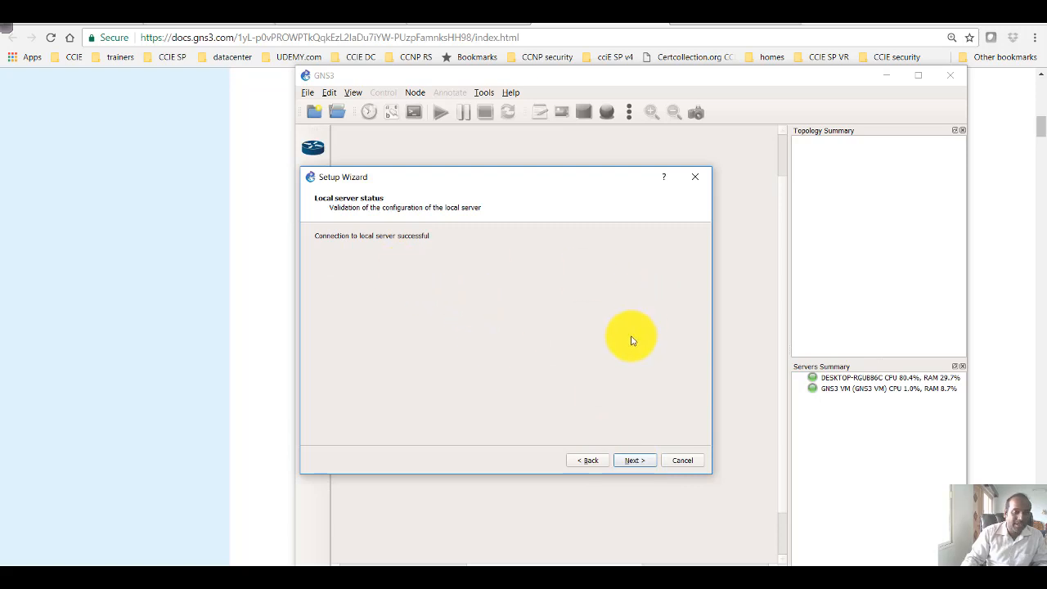
Revisit the wizard's server page, keep the legacy IOS choice, and complete the wizard through the local server validation and summary
left_click(599, 463)
left_click(596, 464)
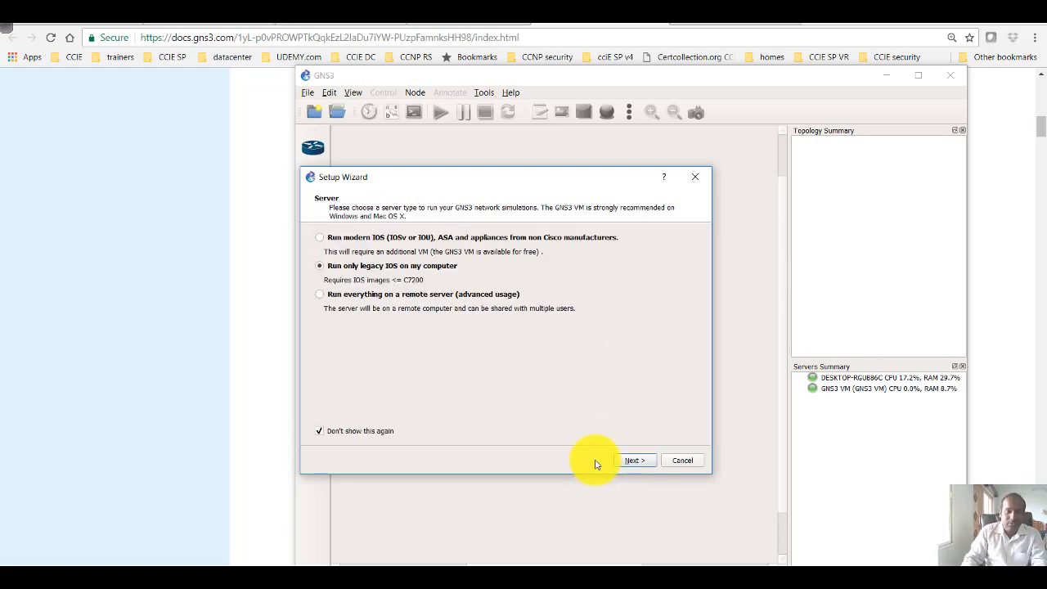
left_click(632, 462)
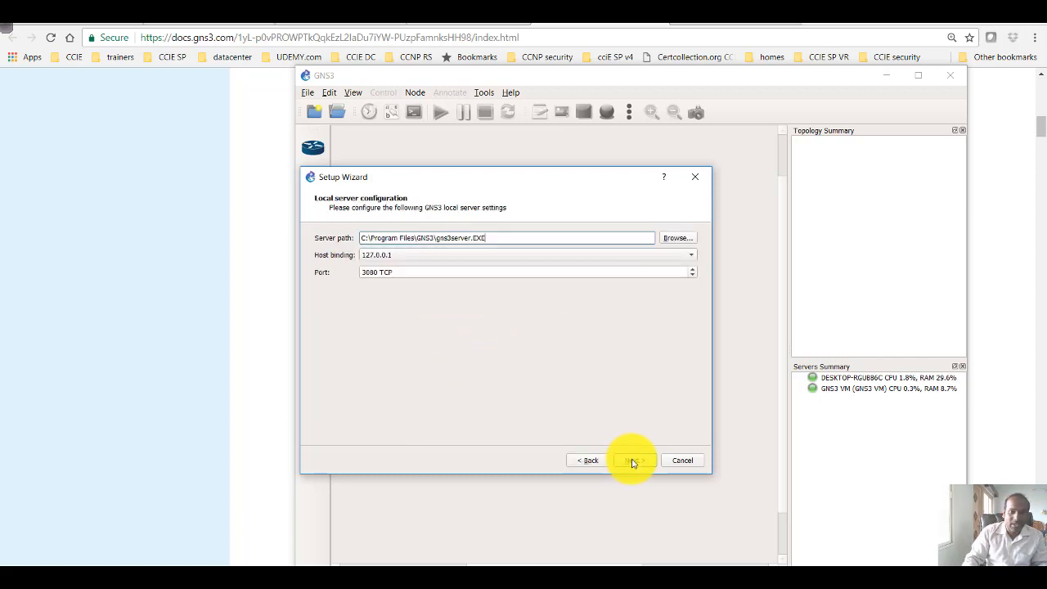
left_click(632, 462)
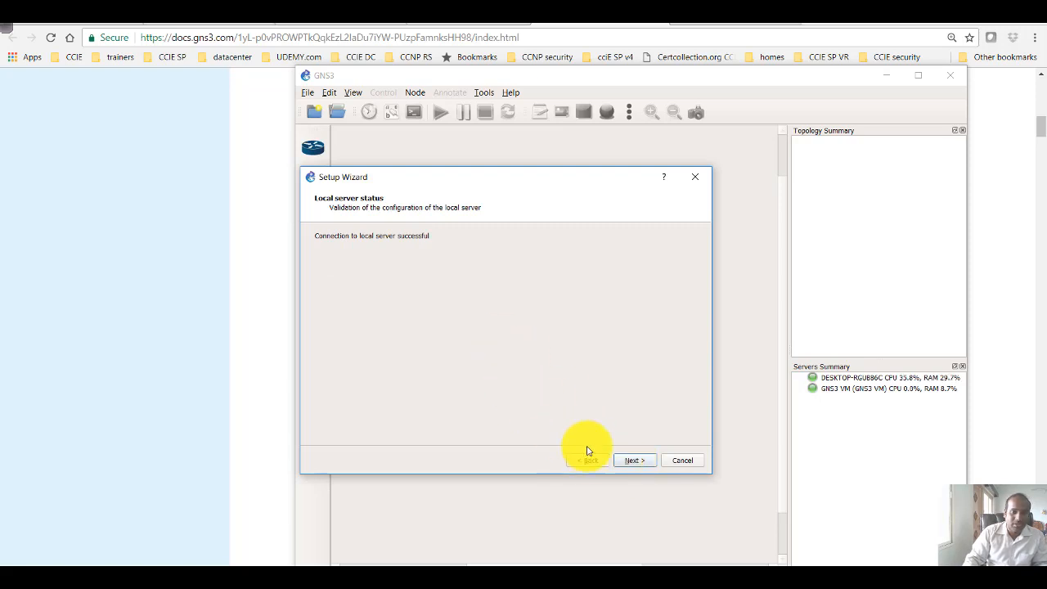
left_click(630, 460)
left_click(632, 460)
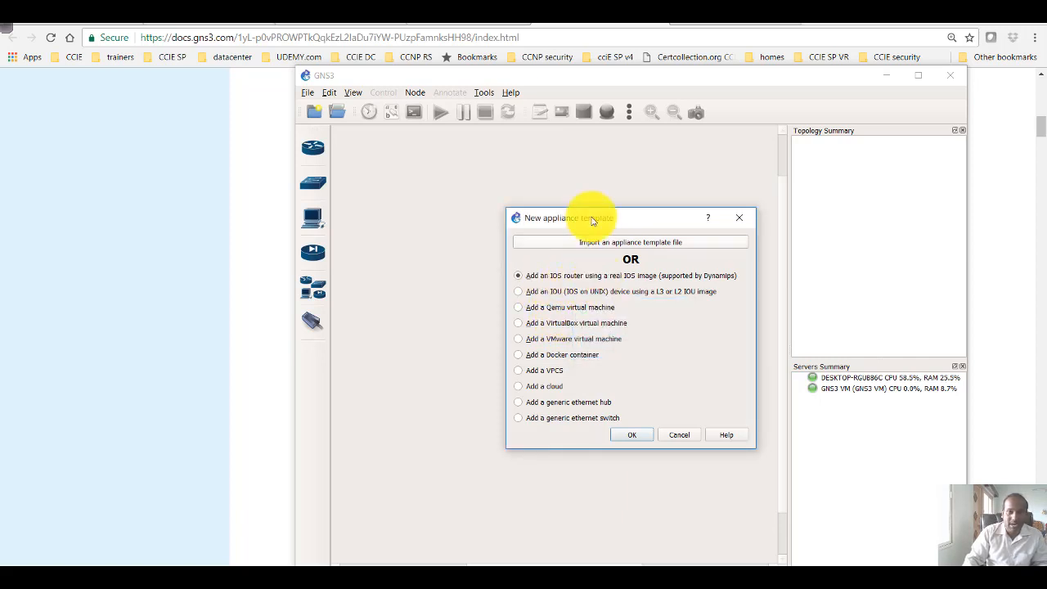
Start a new appliance template for an IOS router using a real IOS image, run on the local computer
left_click_drag(591, 216, 567, 212)
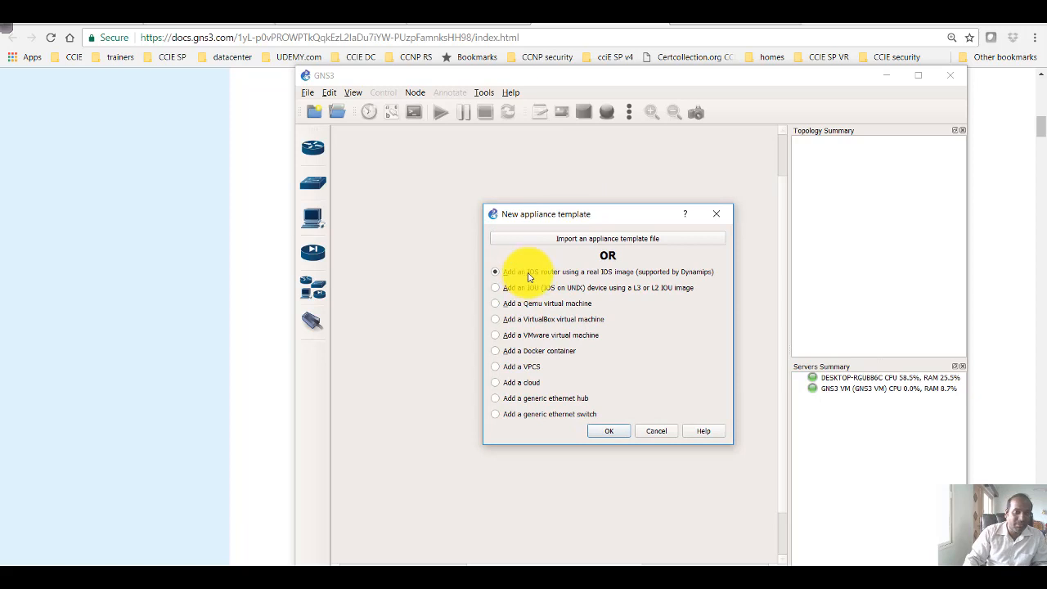
left_click(608, 432)
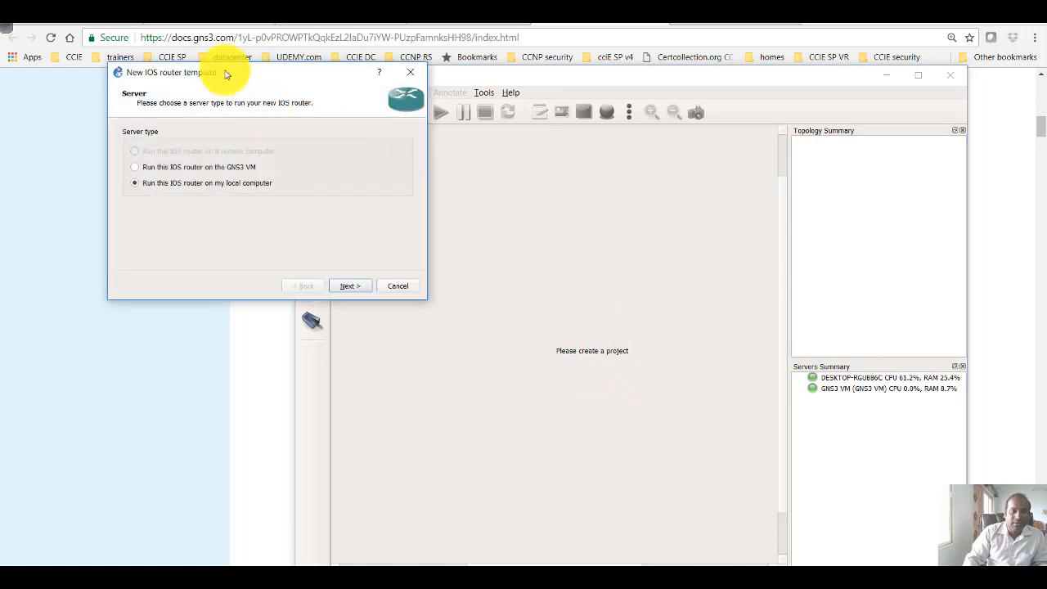
left_click_drag(231, 72, 443, 184)
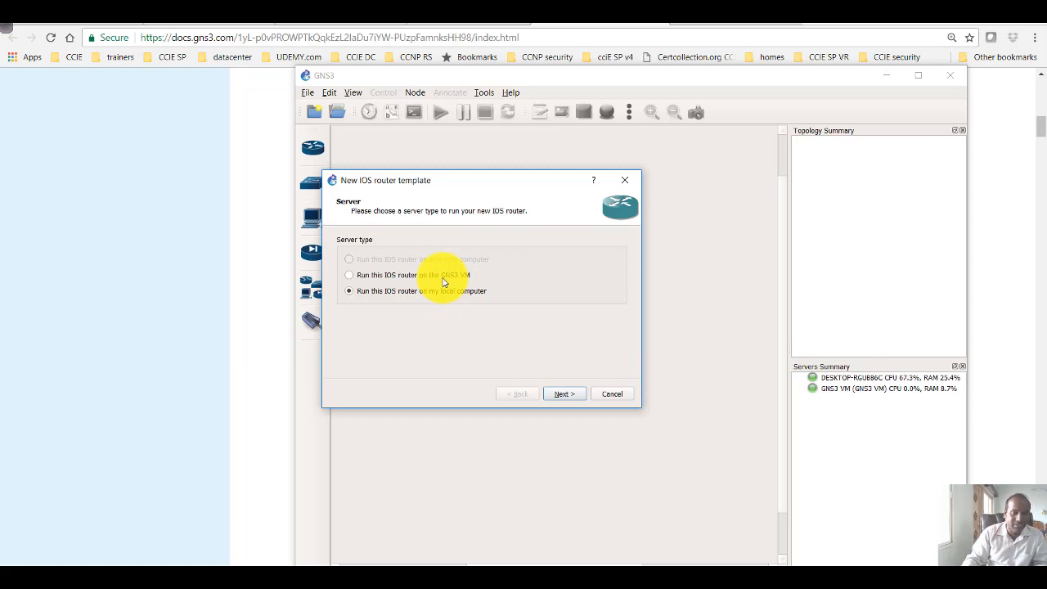
left_click(564, 394)
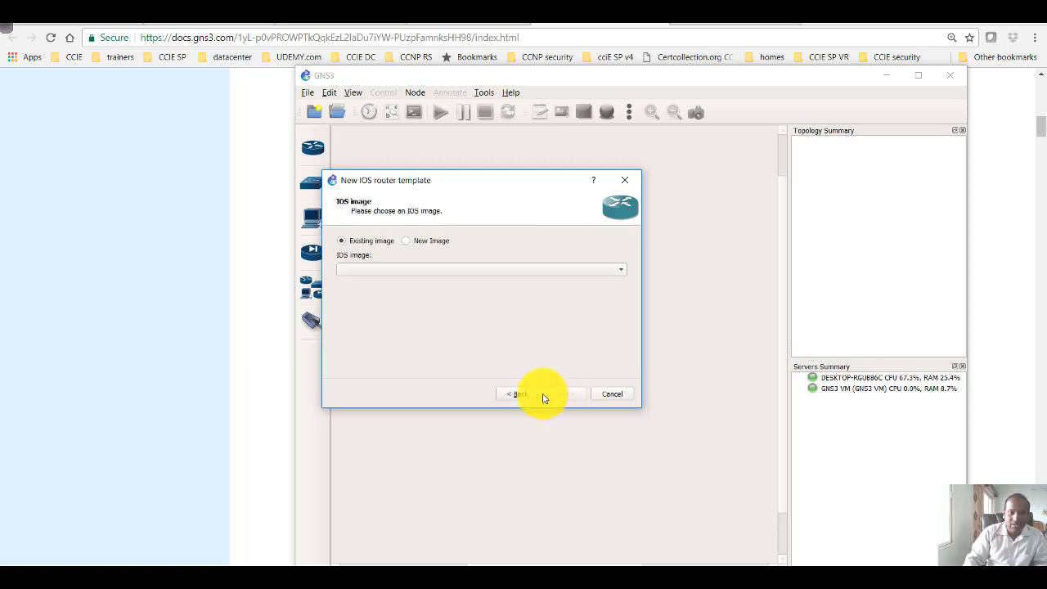
Load c1700-adventerprisek9-mz.124-8.image as a new image, acknowledge the warning, and accept the name c1700 with platform c1700 and chassis 1720
left_click(407, 243)
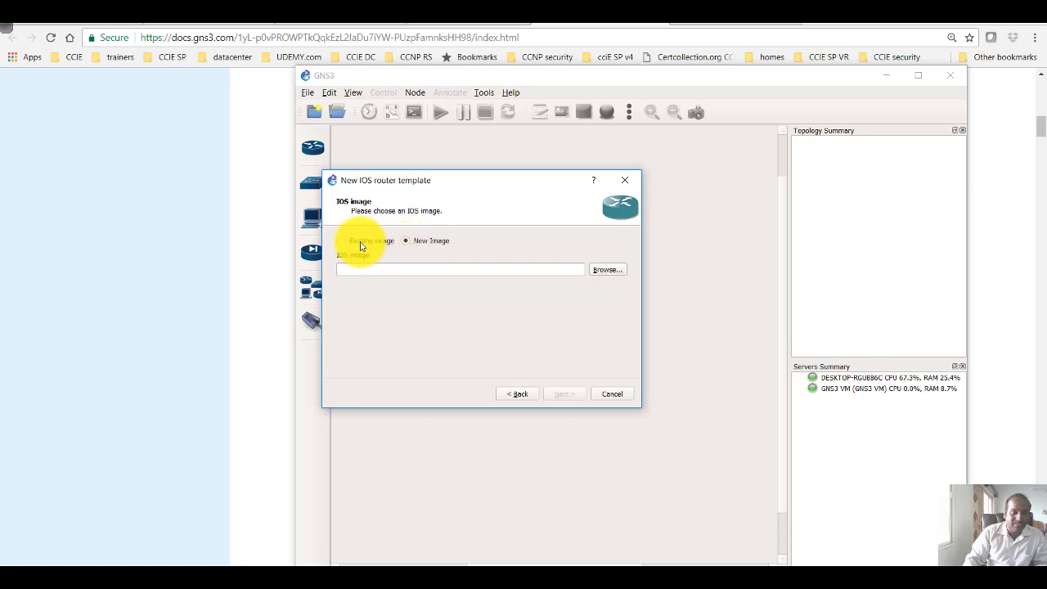
left_click(601, 272)
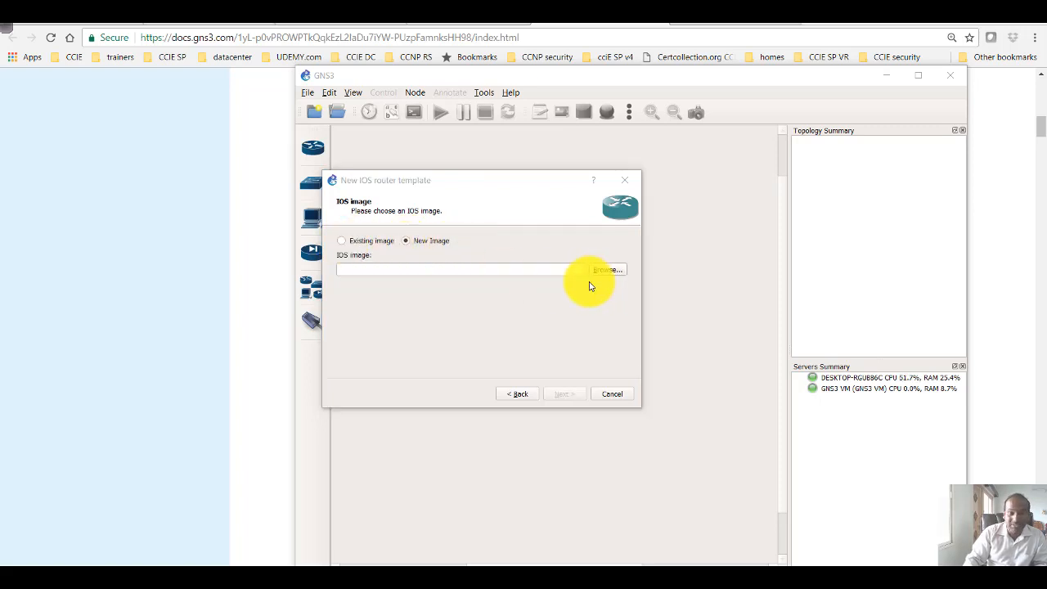
left_click_drag(532, 215, 631, 182)
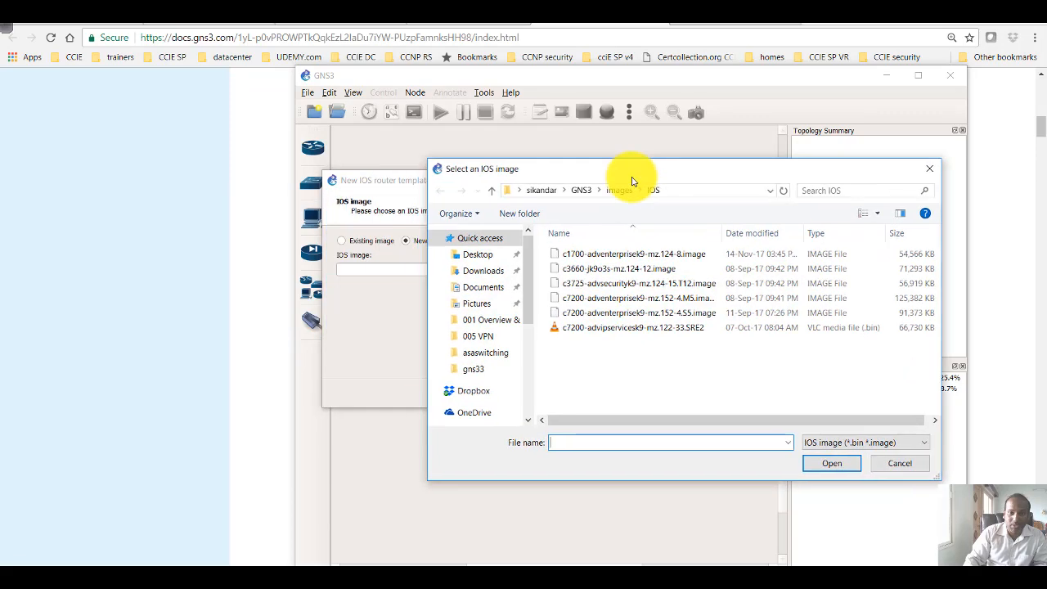
double_click(600, 255)
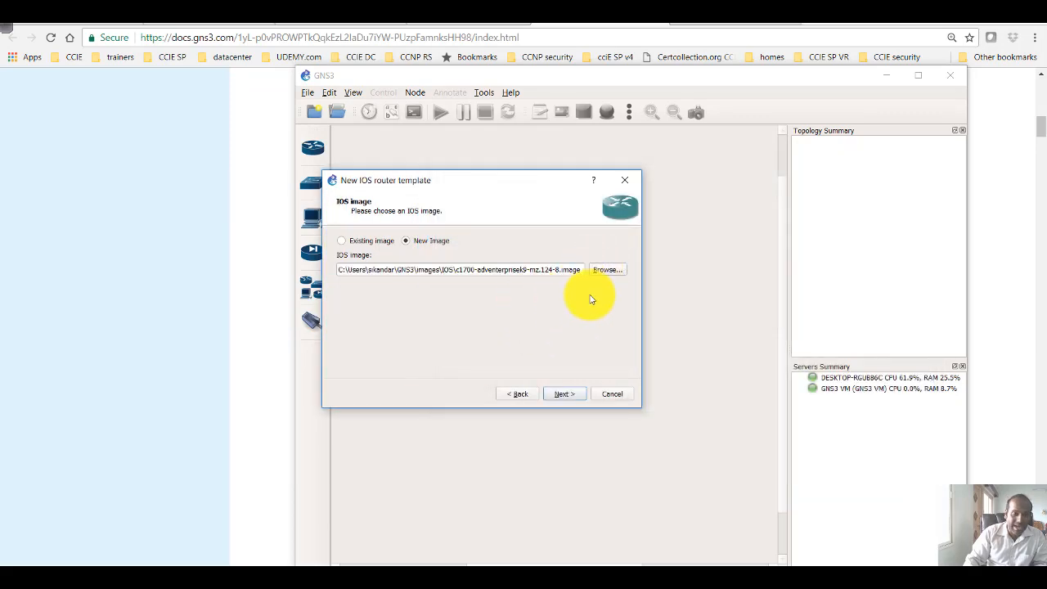
left_click(563, 393)
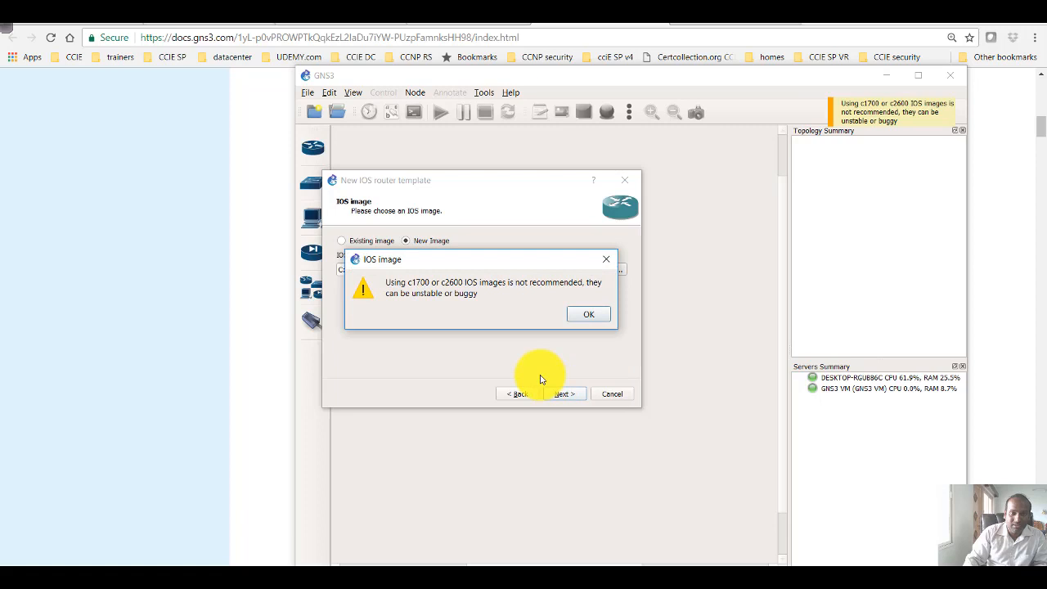
left_click(582, 315)
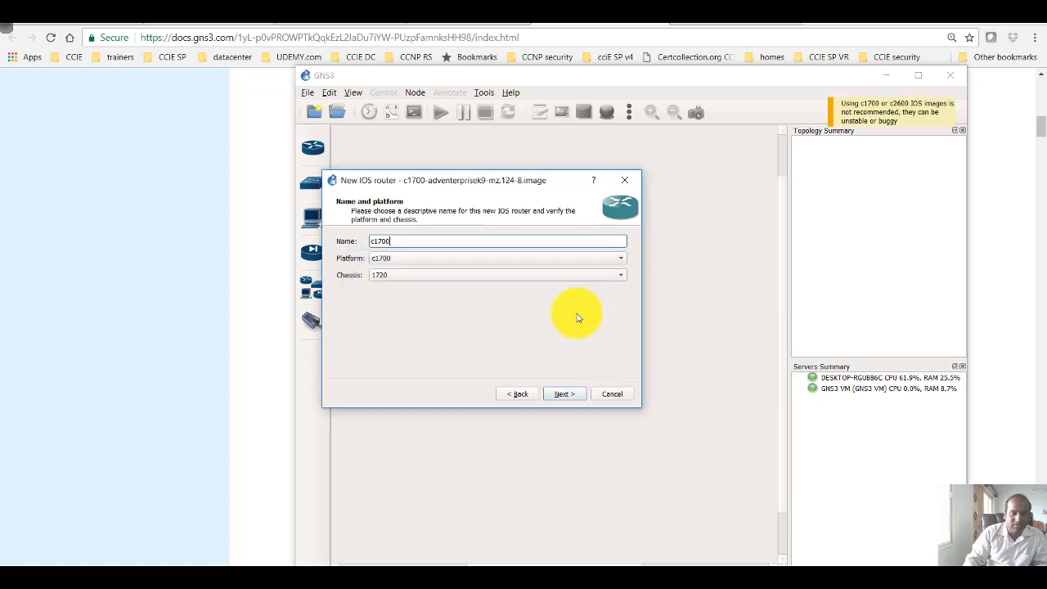
left_click(559, 394)
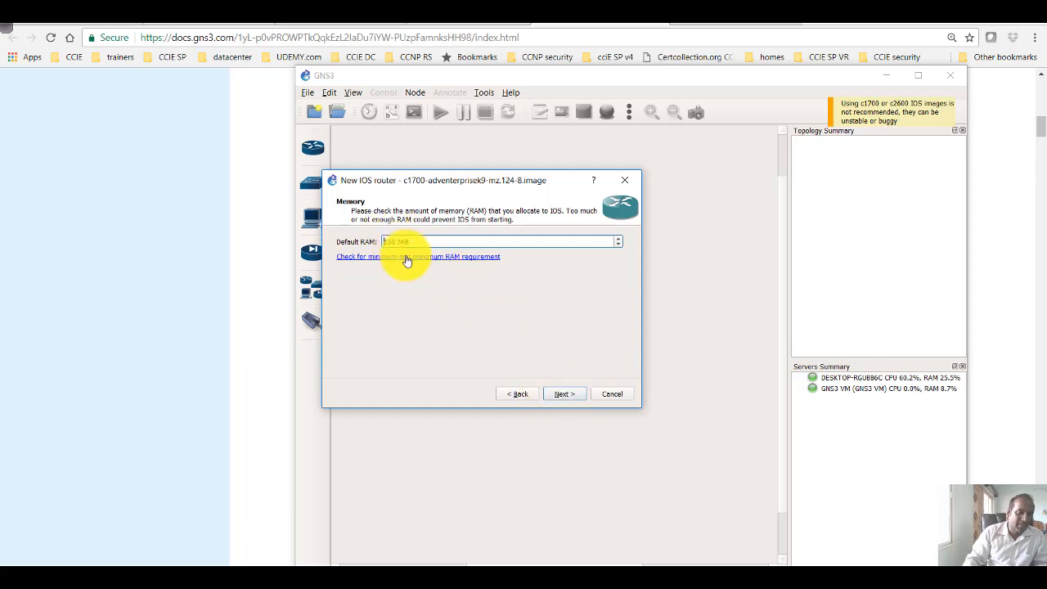
Open the RAM requirement page in the browser, return to GNS3, and accept the default RAM of 160 MiB
left_click(456, 258)
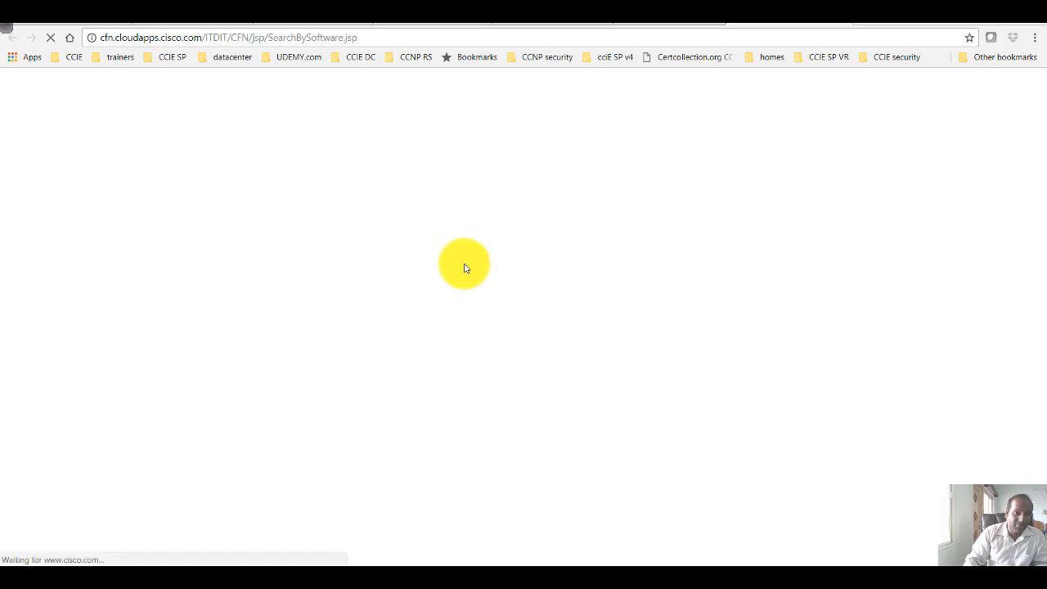
left_click(654, 15)
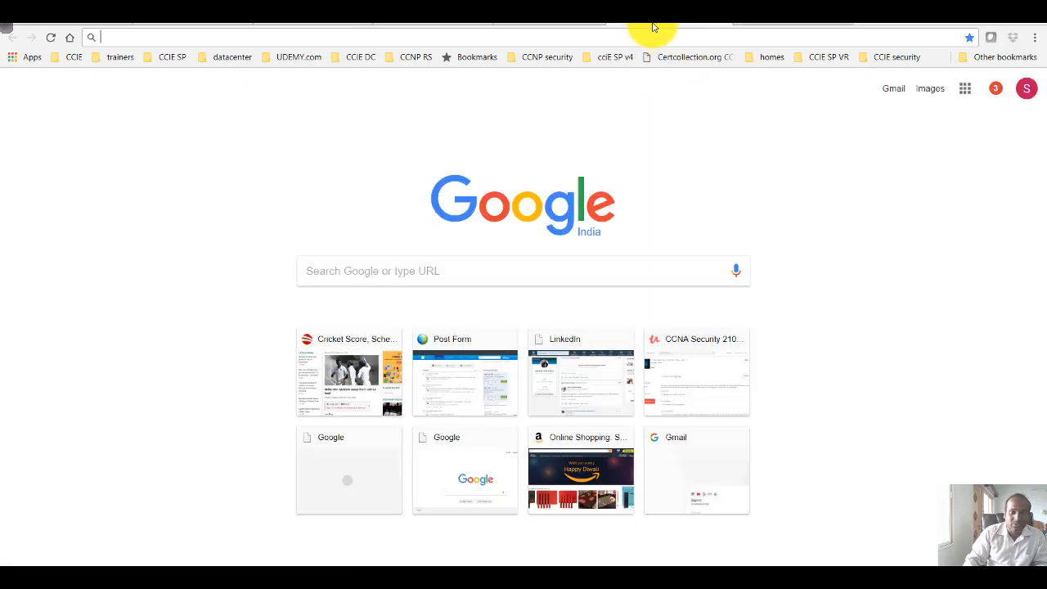
left_click(360, 571)
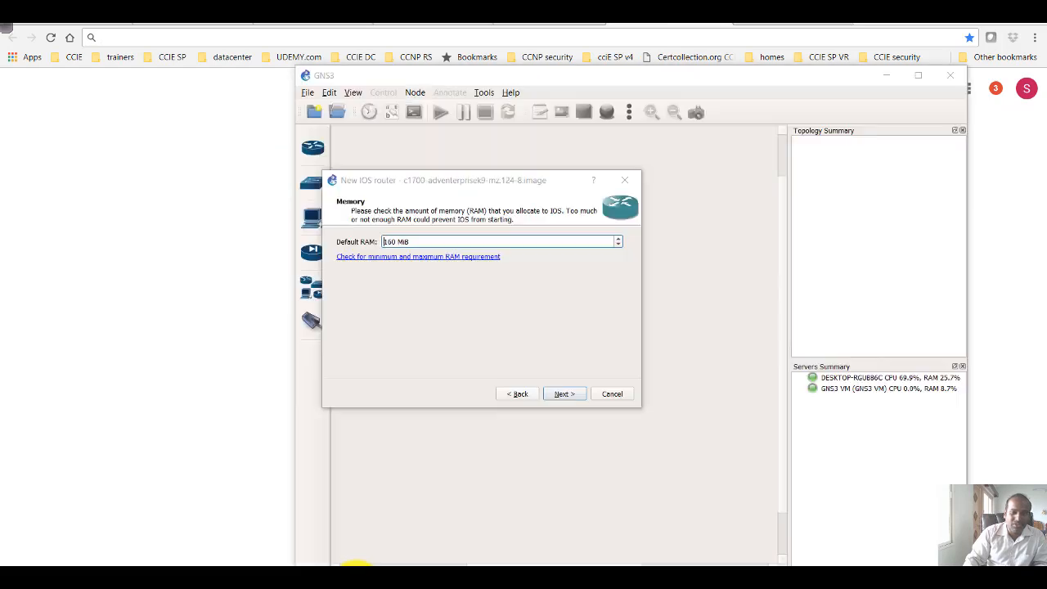
left_click(563, 396)
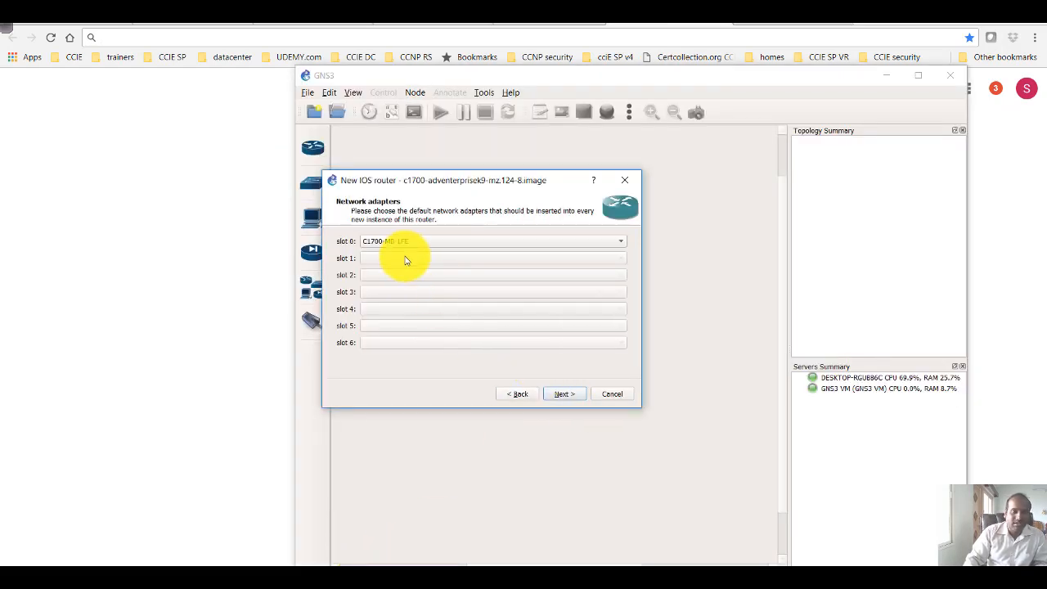
Keep C1700-MB-1FE in slot 0, assign WIC-2T to both wic 0 and wic 1, and finish the router template
left_click(451, 242)
left_click(490, 243)
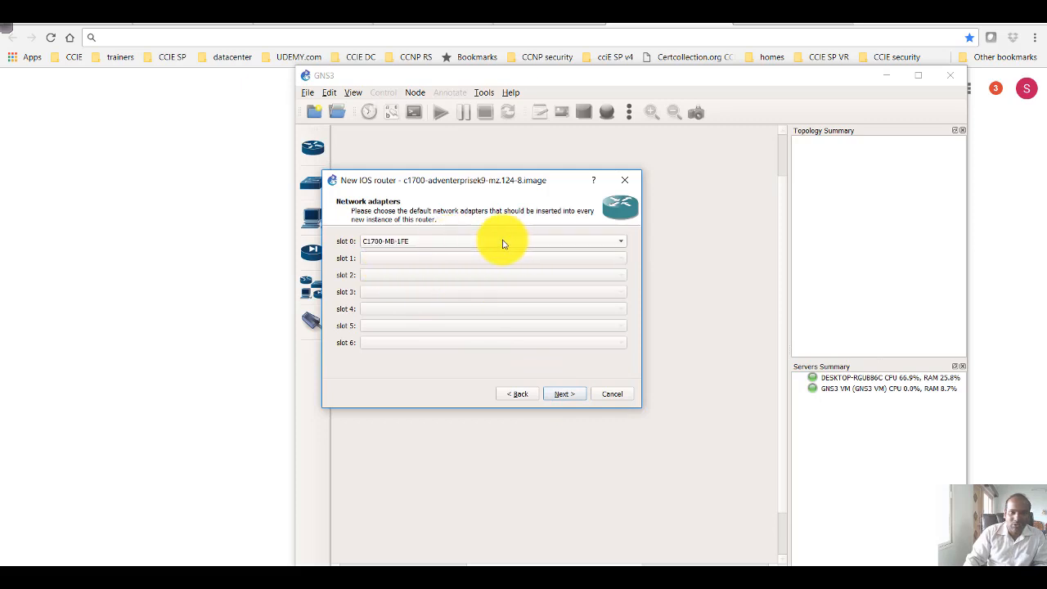
left_click(564, 394)
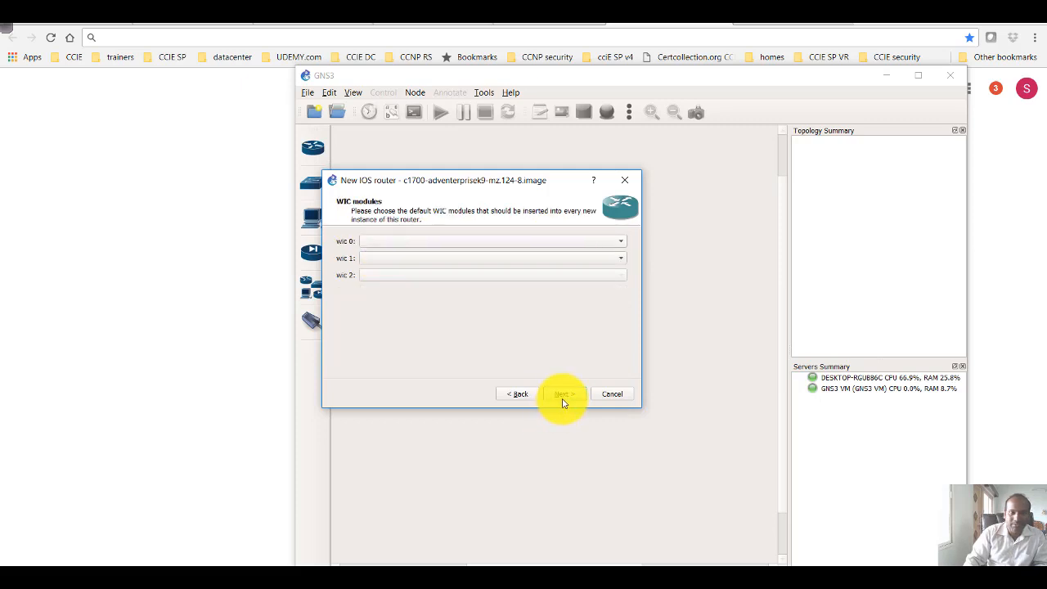
left_click(385, 244)
left_click(382, 269)
left_click(396, 258)
left_click(403, 291)
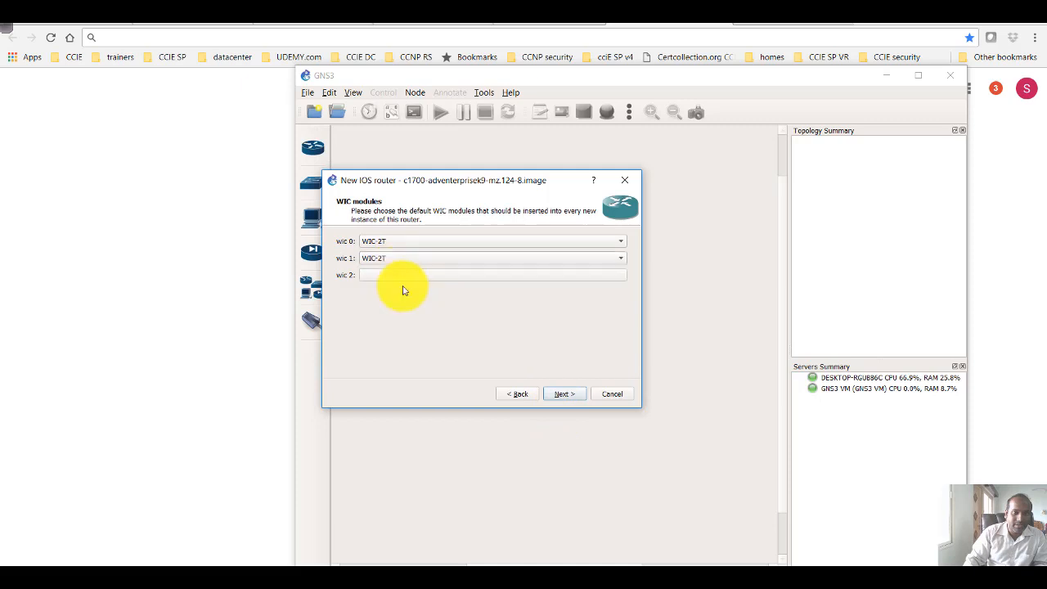
left_click(571, 394)
left_click(566, 394)
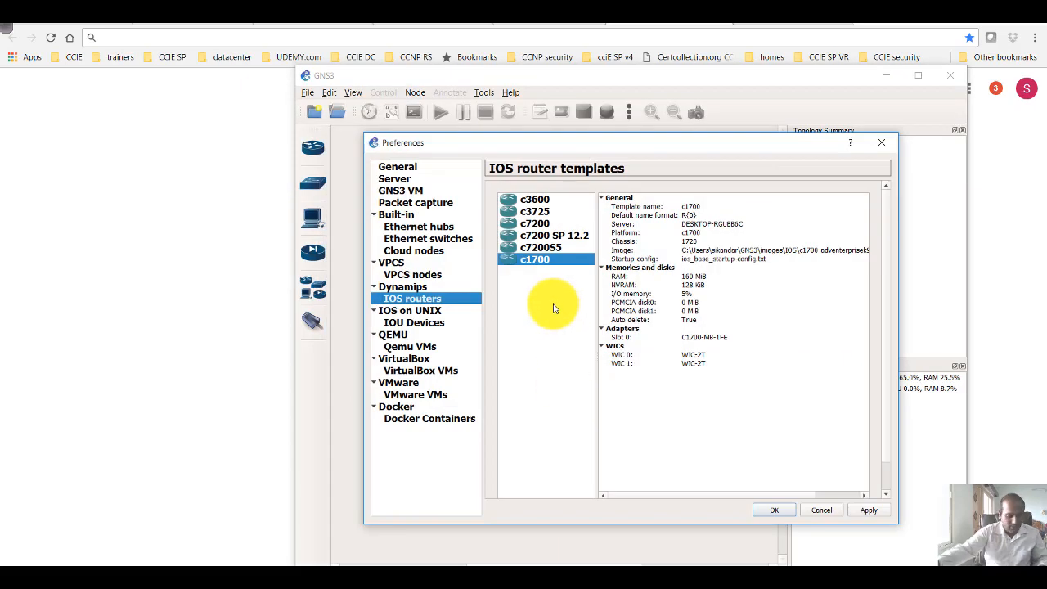
Point out the c1700 template in the IOS router templates list, and reselect it after selecting c7200S5
mouse_move(546, 260)
left_mouse_down()
mouse_move(526, 269)
mouse_move(610, 267)
left_mouse_up()
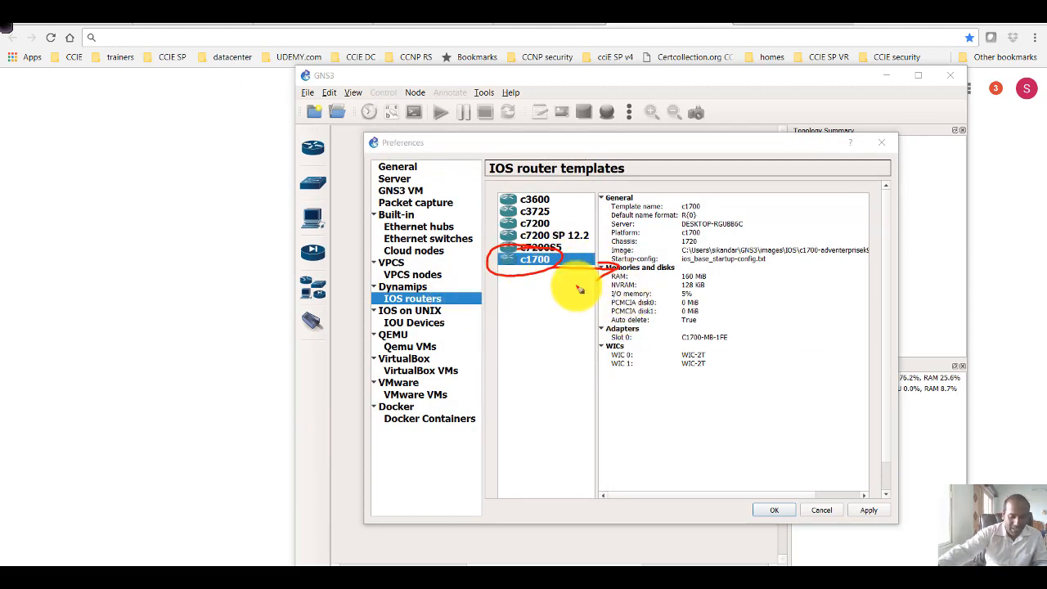
left_click(546, 248)
left_click(546, 260)
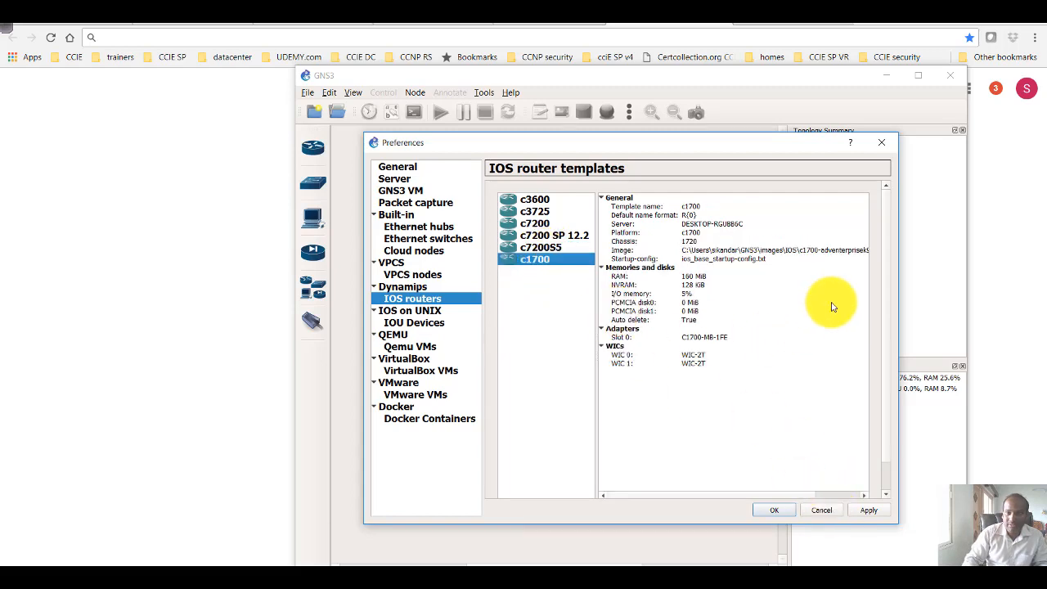
Open the c1700 template's configuration, review its memory, slot and advanced settings, and close it without changes
scroll(890, 360, "down", 2)
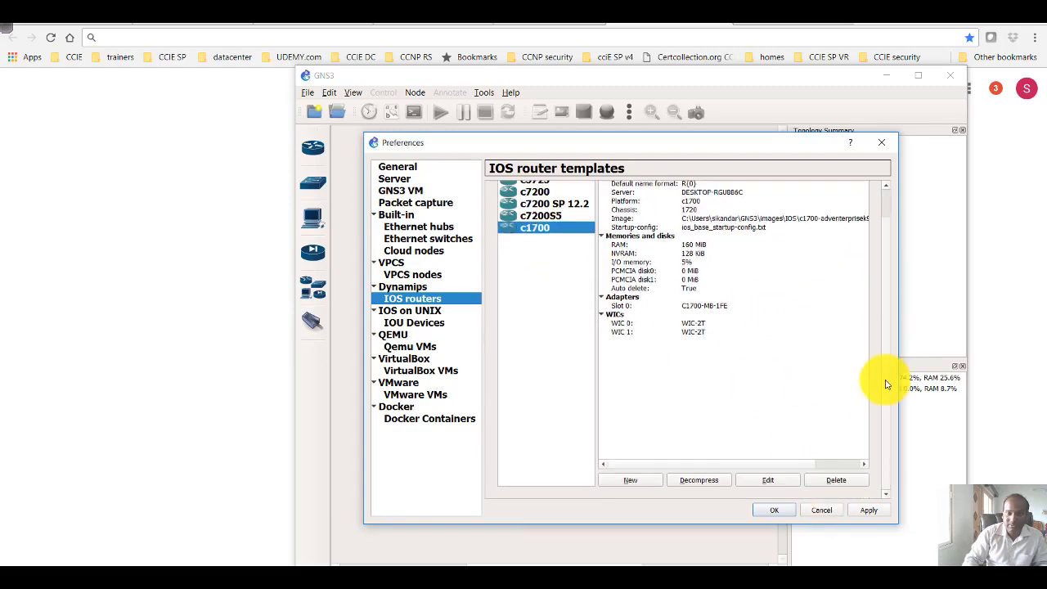
left_click(765, 483)
left_click(589, 228)
left_click(620, 227)
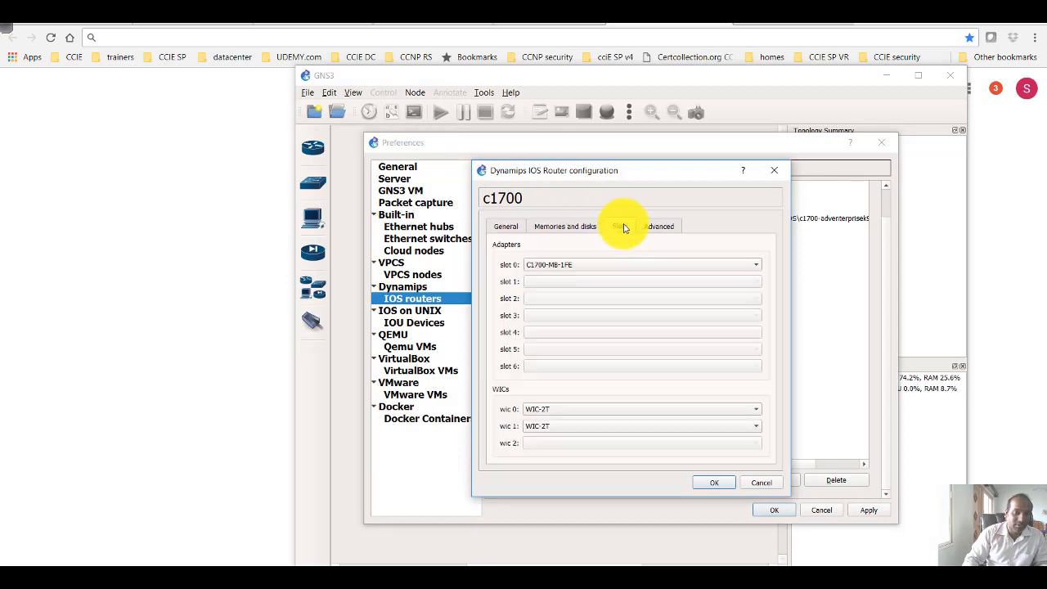
left_click(659, 226)
left_click(773, 171)
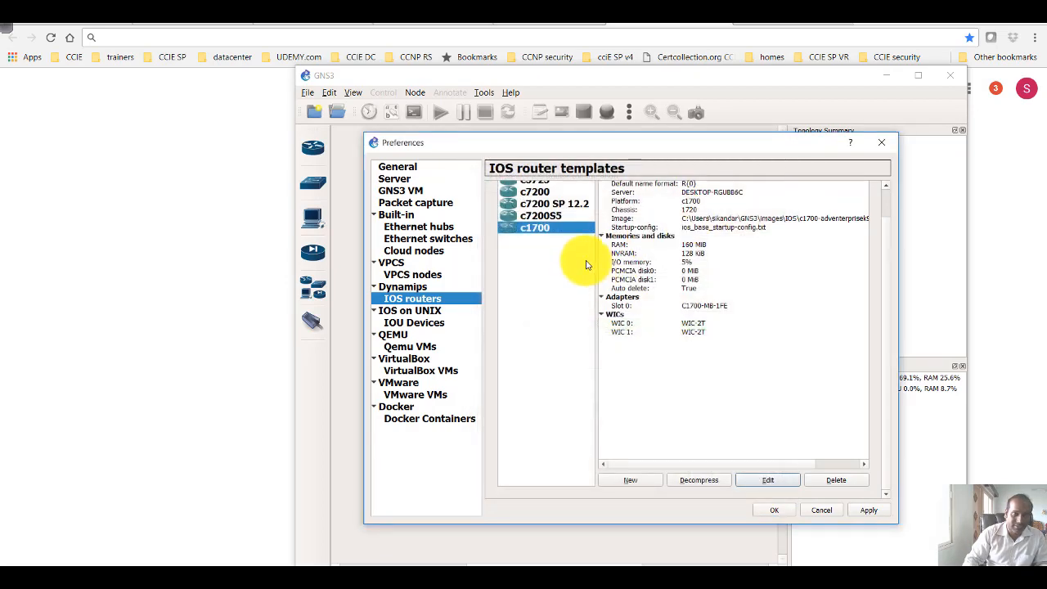
Review the c3725, c7200 SP 12.2 and c3600 templates, and save the preferences without creating a project
left_click(532, 211)
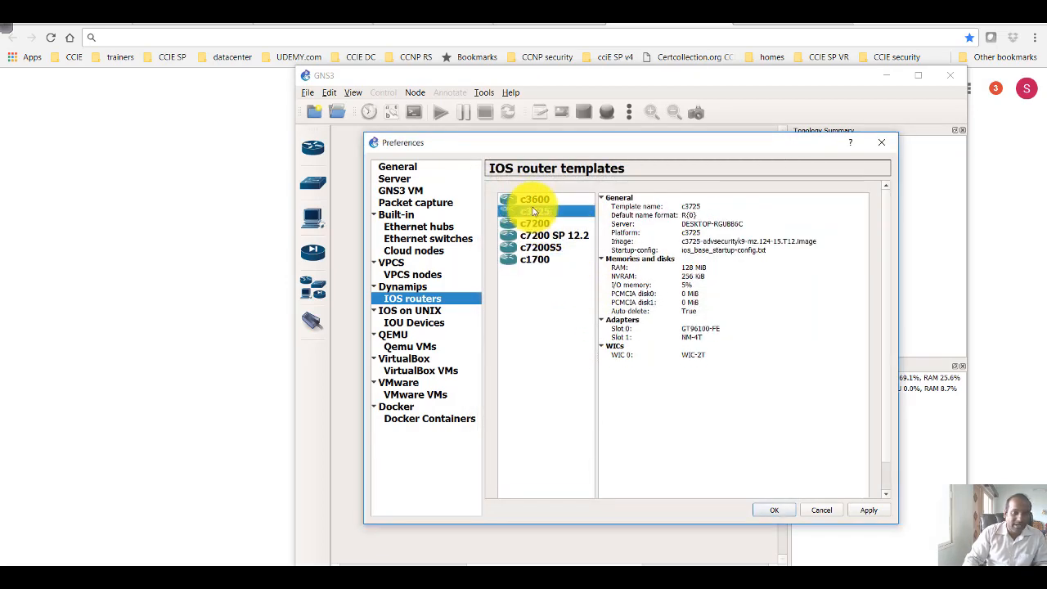
left_click(547, 237)
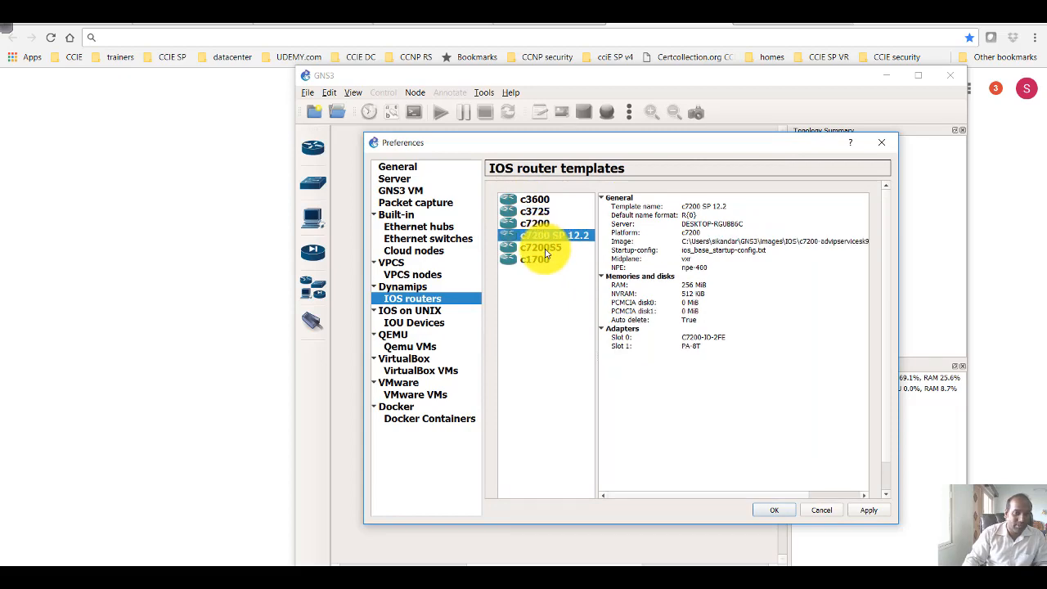
left_click(535, 200)
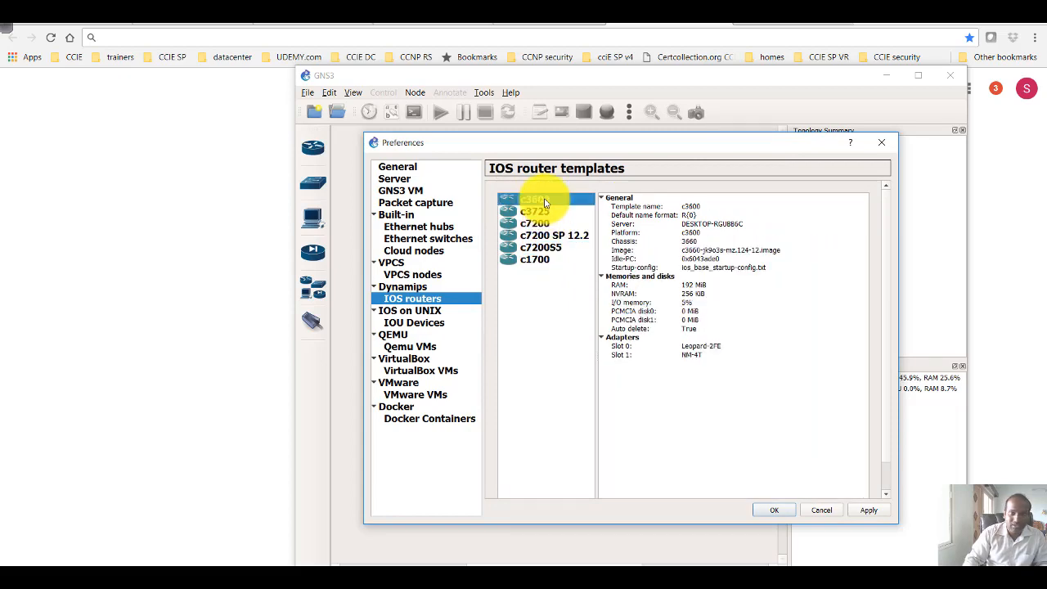
left_click(771, 510)
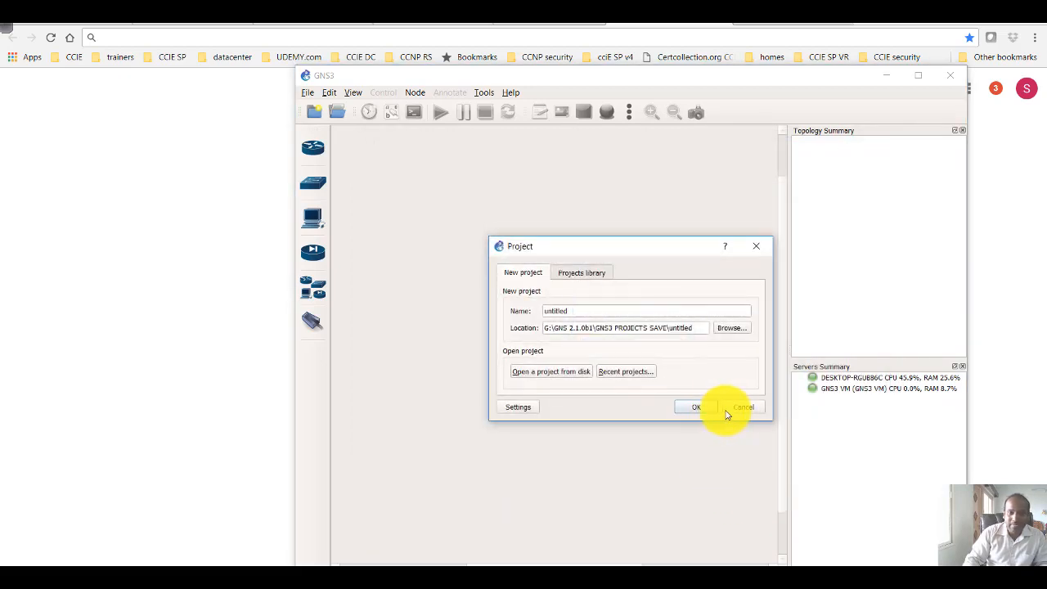
left_click(741, 408)
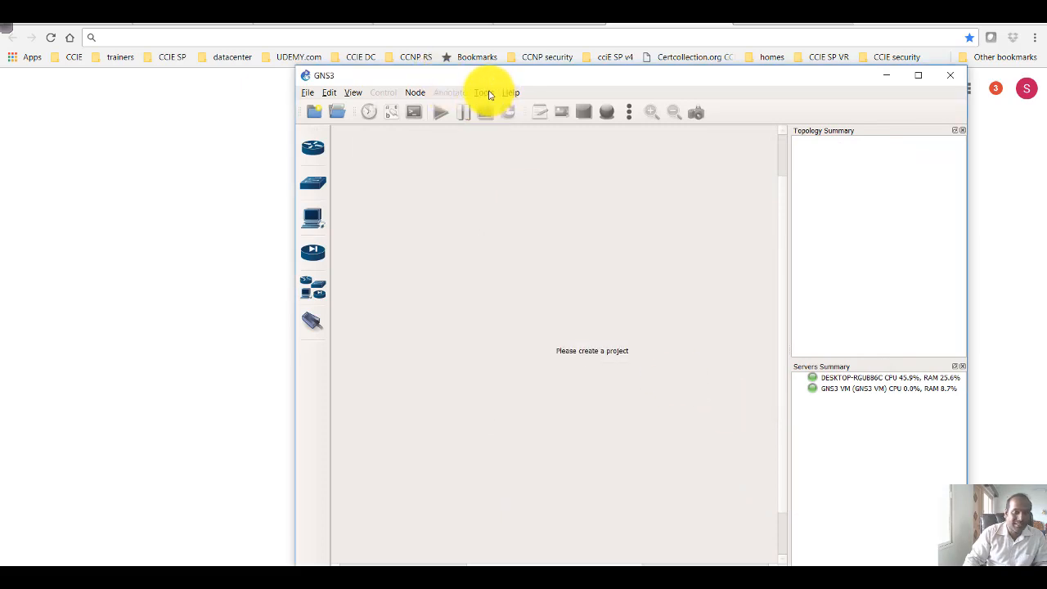
left_click(353, 92)
left_click(845, 122)
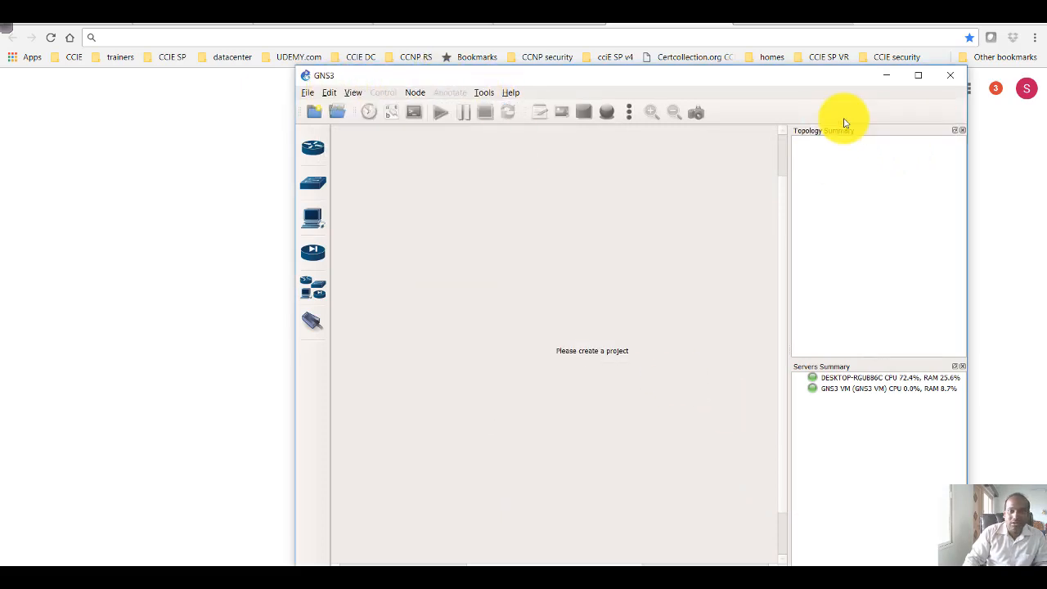
left_click(329, 92)
left_click(353, 153)
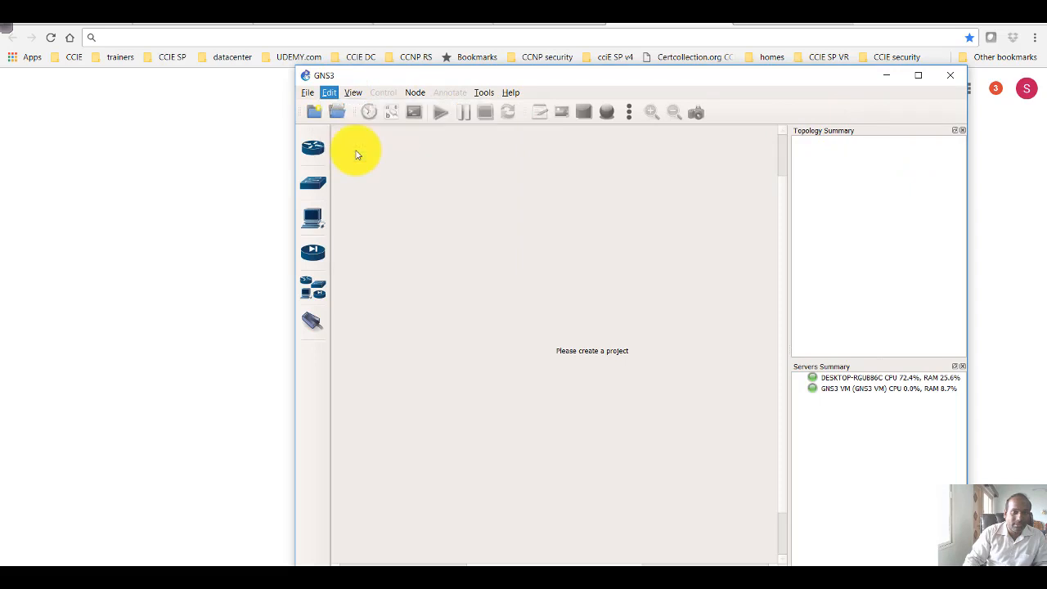
left_click_drag(342, 92, 434, 129)
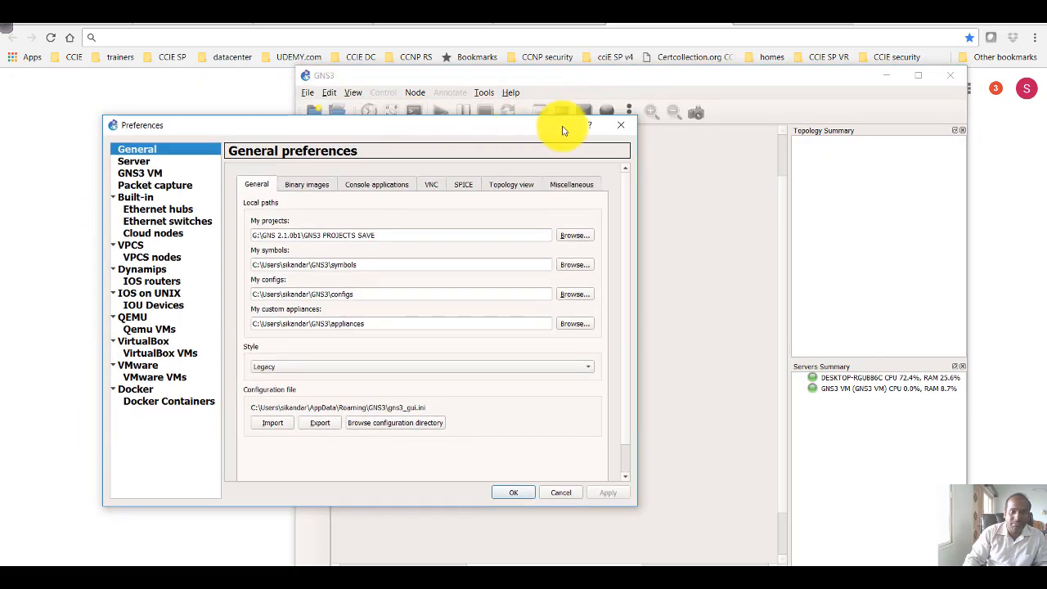
left_click(621, 125)
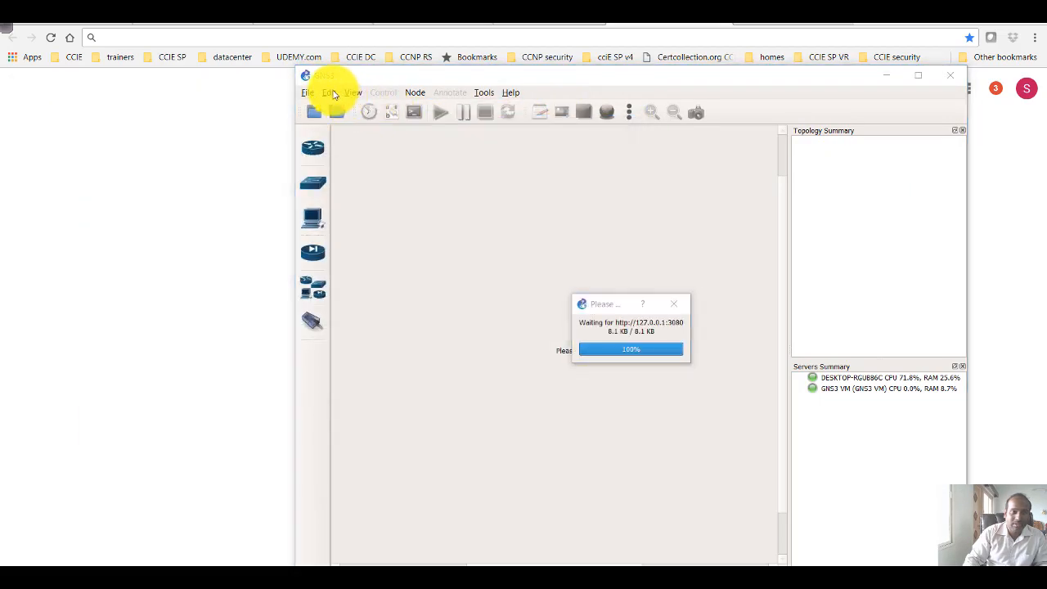
Reopen the preferences at the Dynamips IOS router templates list
left_click(333, 94)
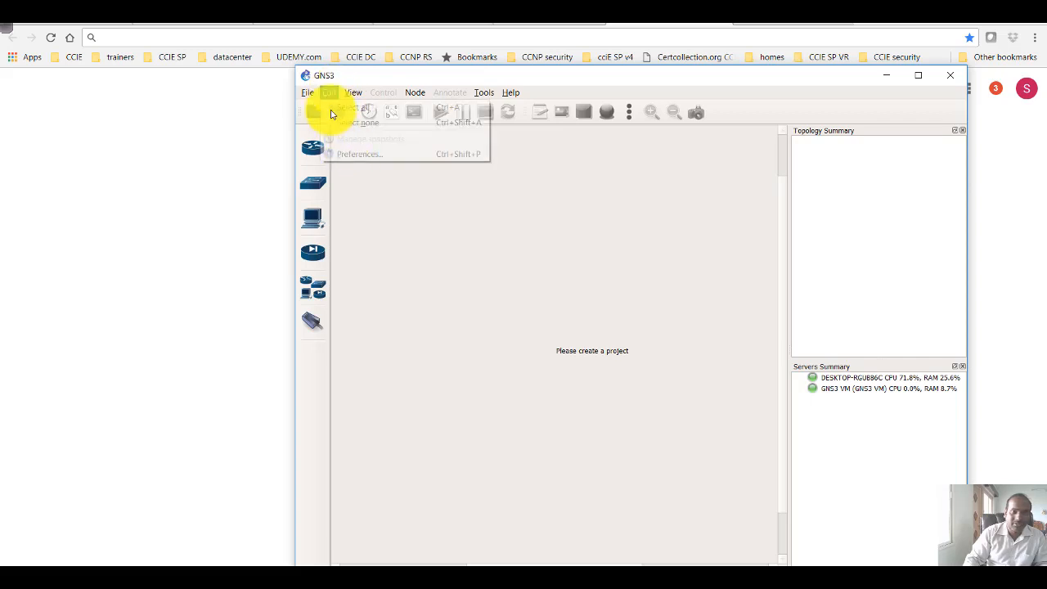
left_click(350, 163)
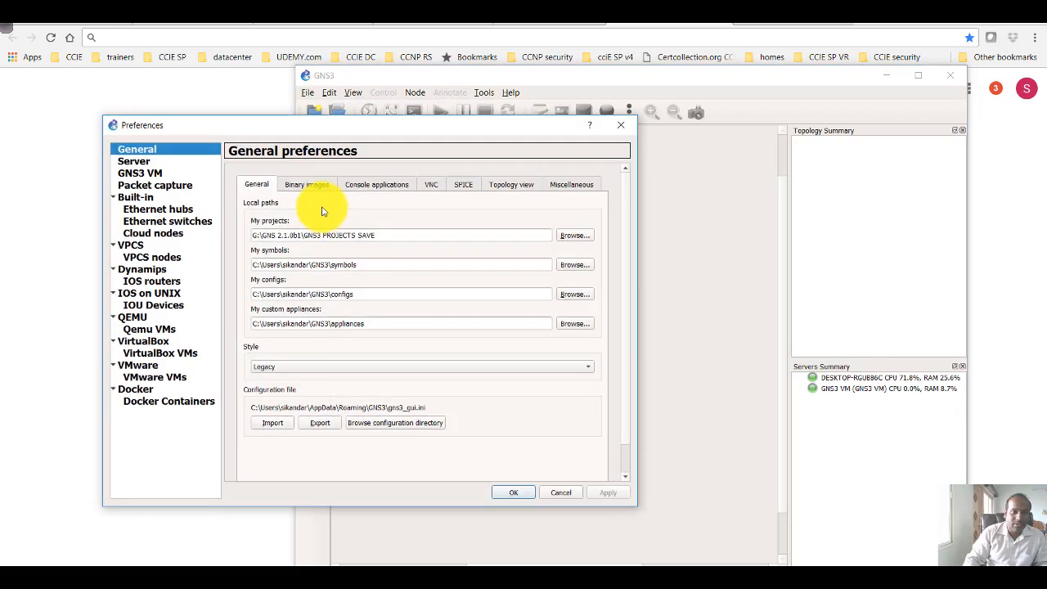
left_click(148, 278)
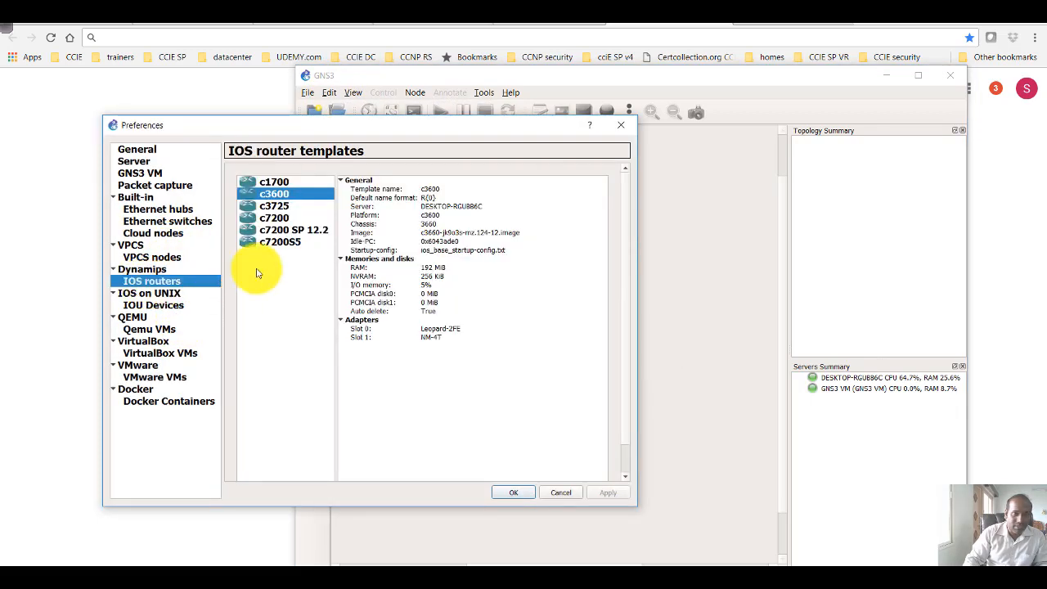
scroll(607, 409, "down", 2)
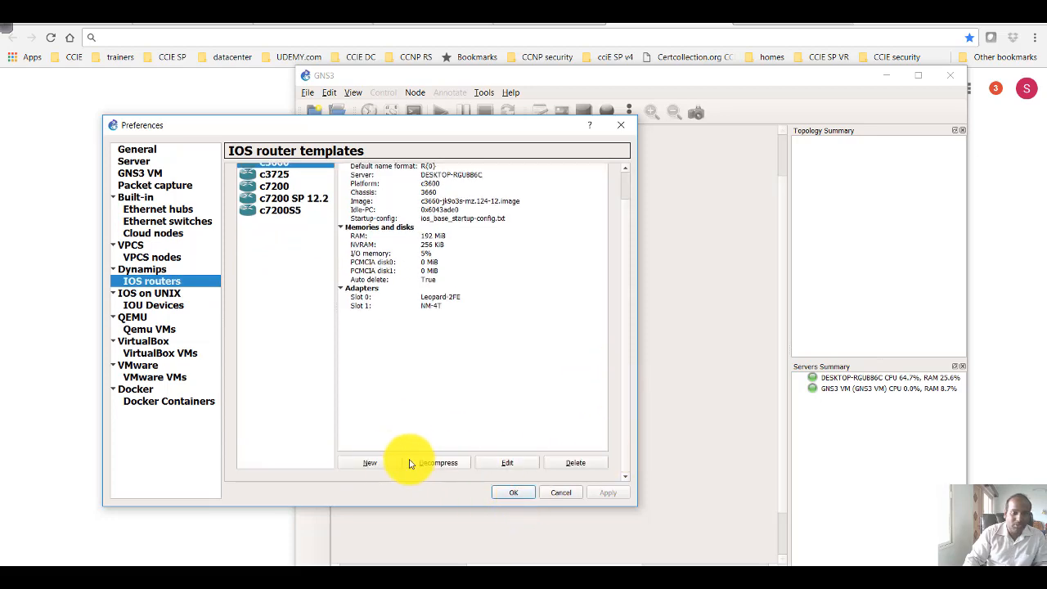
Start a new IOS router template that runs on the local computer and proceed to the IOS image choice
left_click(378, 462)
left_click_drag(306, 207, 473, 245)
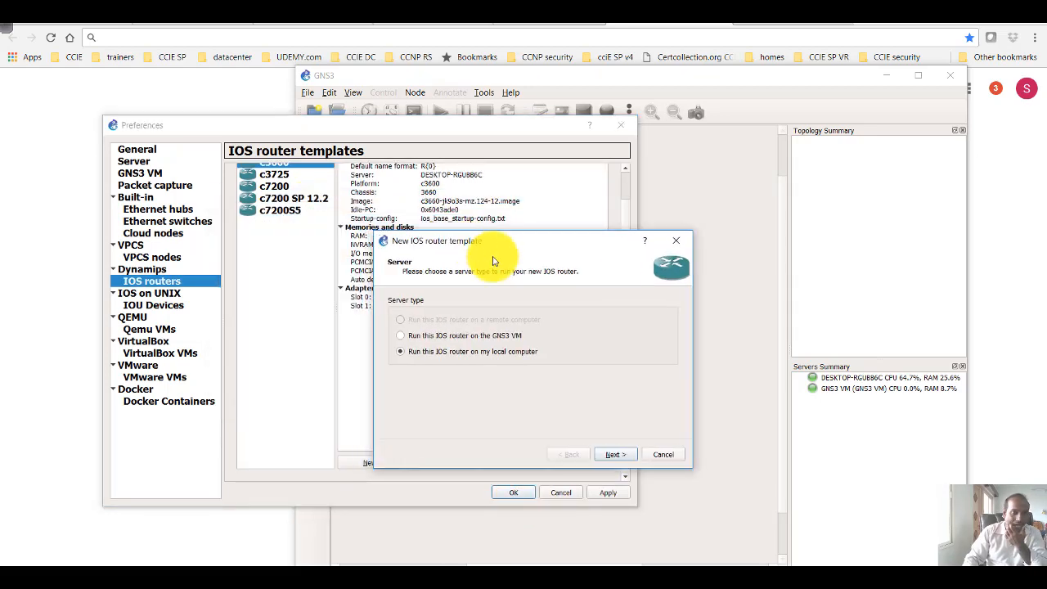
left_click(616, 457)
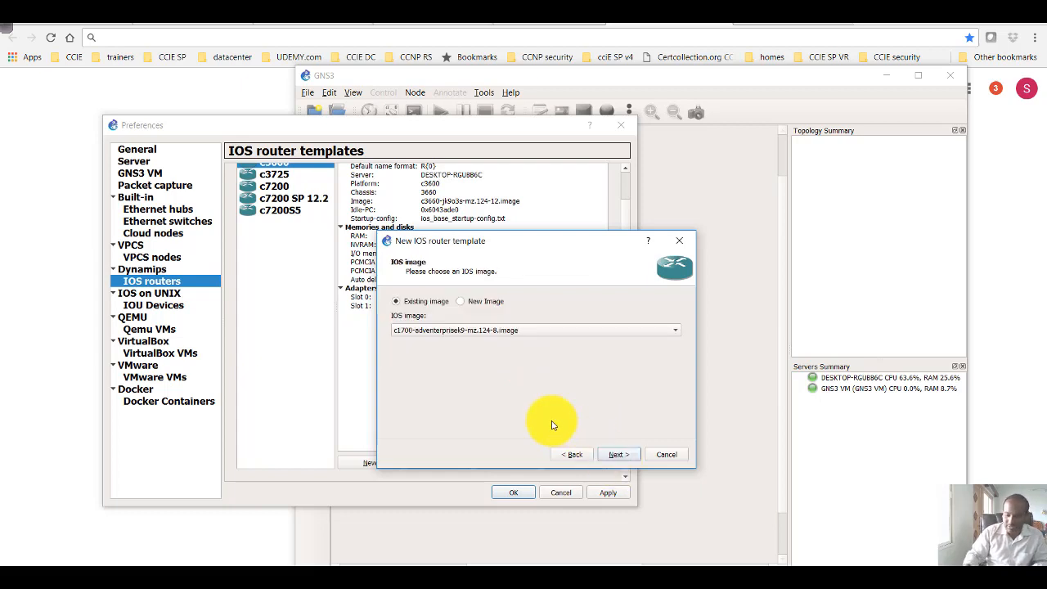
Draw a GNS3 sketch of two linked routers, circle the router templates and label them as platforms, and clear the drawing
key("ctrl+alt+d")
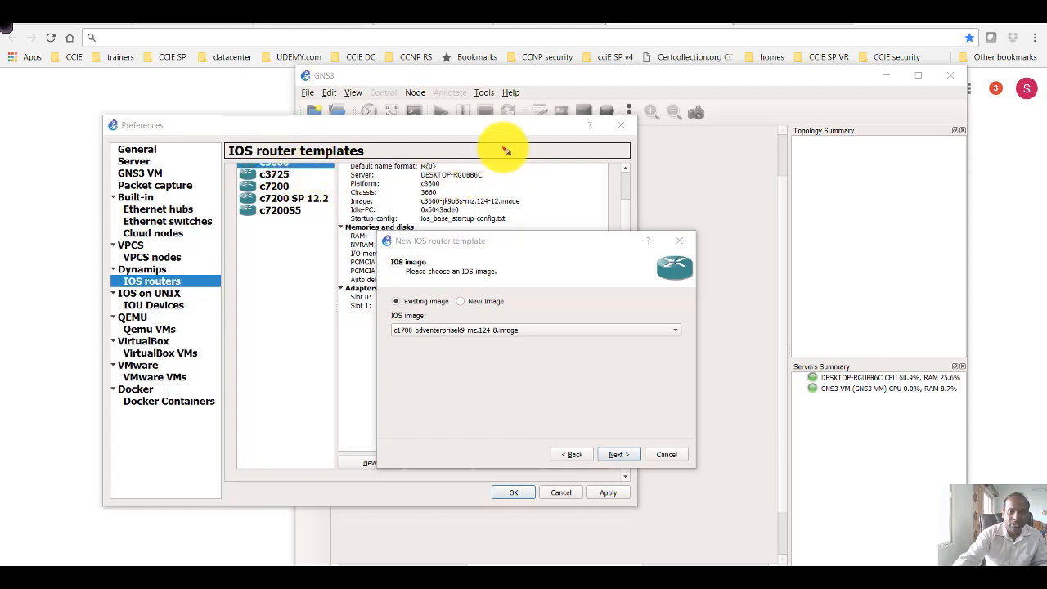
mouse_move(505, 150)
left_mouse_down()
mouse_move(530, 166)
mouse_move(619, 161)
left_mouse_up()
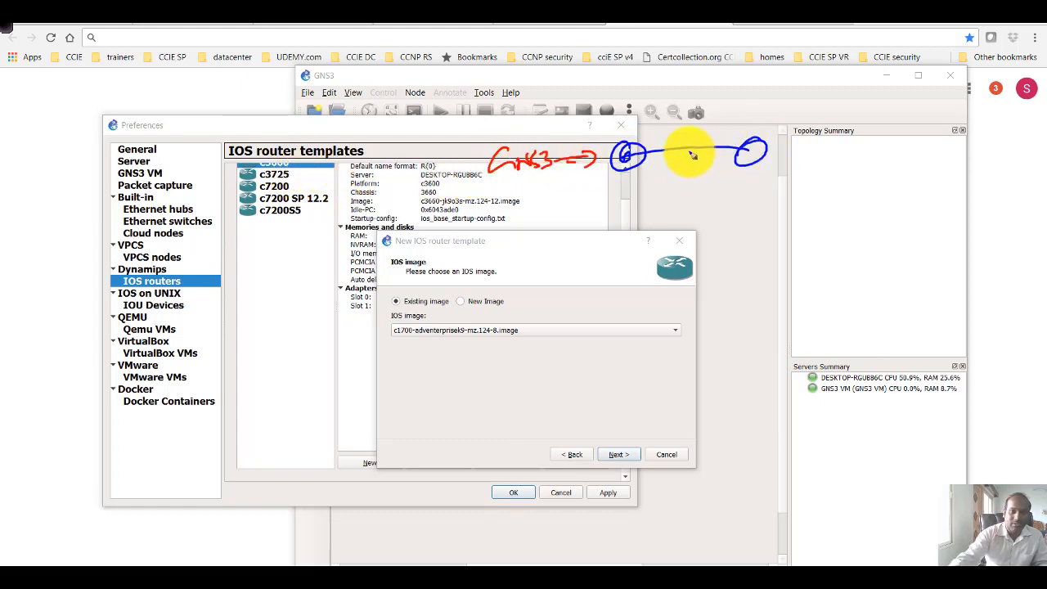
mouse_move(303, 168)
left_mouse_down()
mouse_move(262, 146)
mouse_move(279, 221)
mouse_move(256, 269)
mouse_move(304, 268)
mouse_move(292, 265)
mouse_move(357, 216)
mouse_move(365, 232)
left_mouse_up()
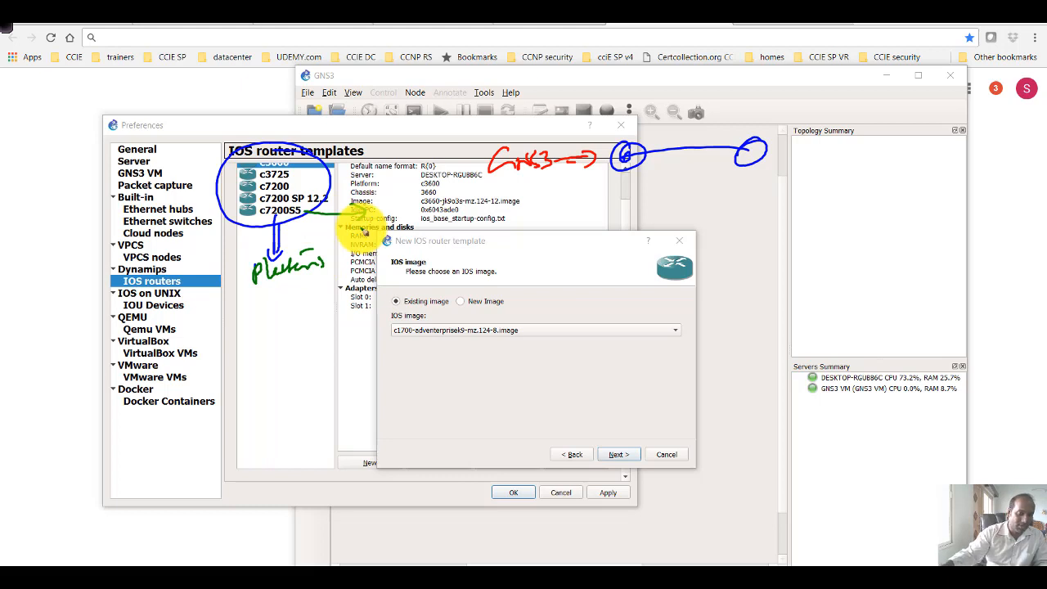
key("Escape")
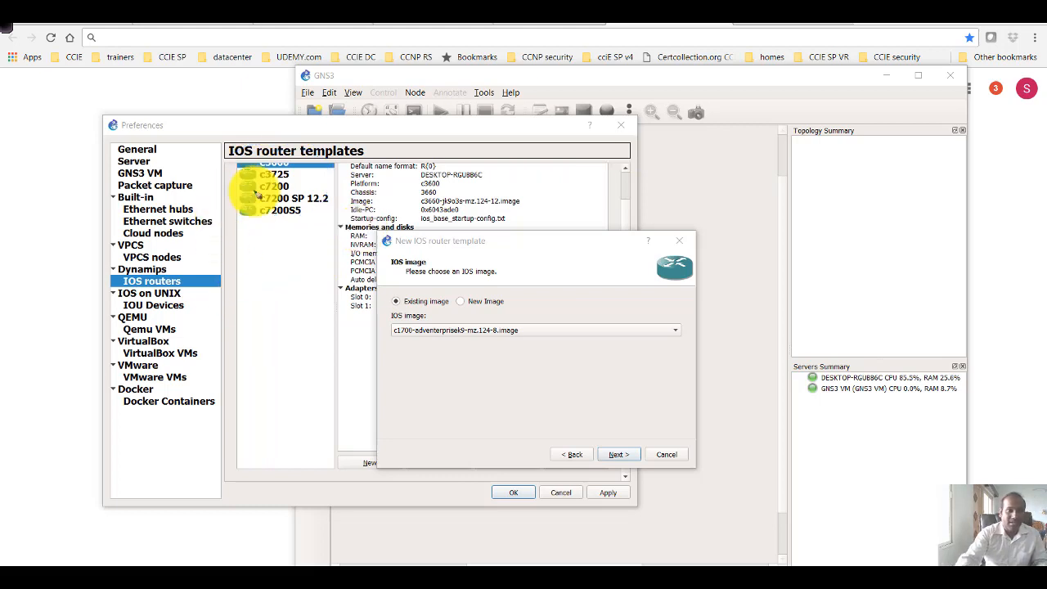
Annotate the router templates with their IOS series, circle c7200S5 with a 7200 note, and erase the annotations
mouse_move(253, 191)
left_mouse_down()
mouse_move(303, 150)
mouse_move(243, 271)
mouse_move(257, 292)
mouse_move(250, 300)
mouse_move(291, 299)
mouse_move(304, 315)
mouse_move(294, 339)
mouse_move(321, 331)
mouse_move(319, 342)
left_mouse_up()
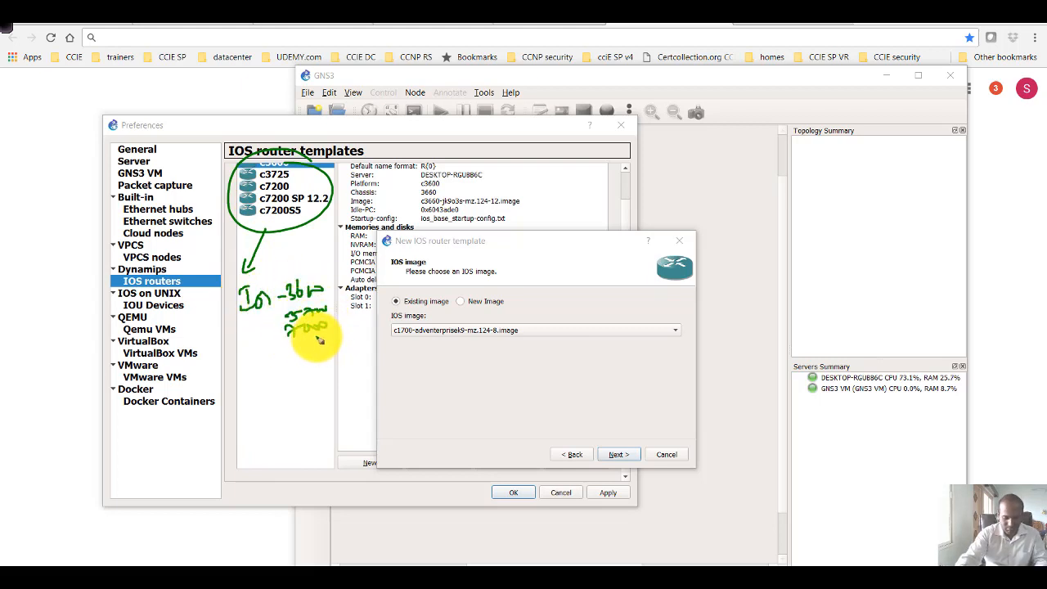
key("Delete")
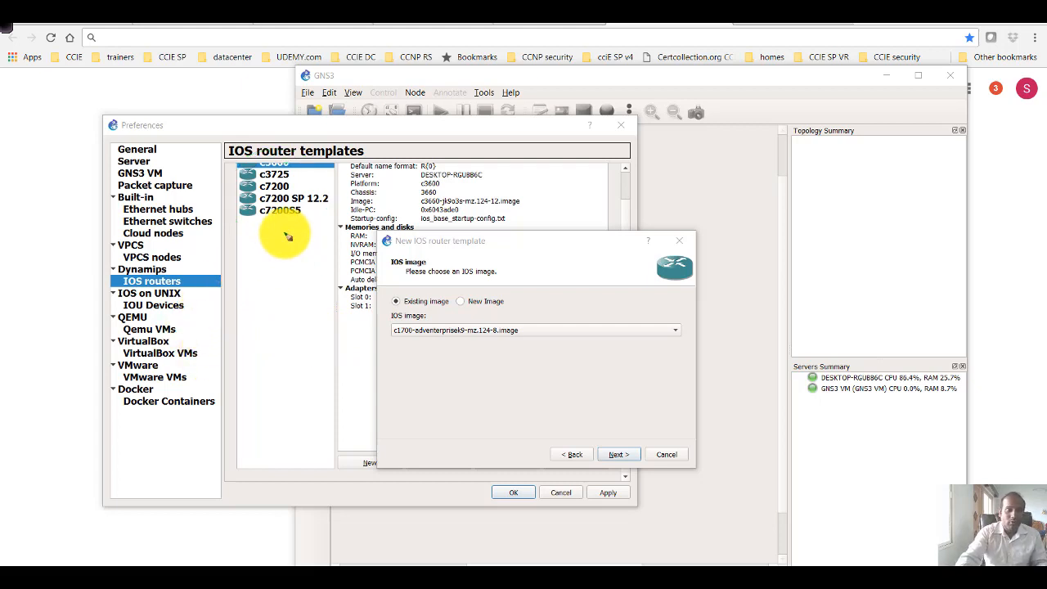
mouse_move(282, 225)
left_mouse_down()
mouse_move(299, 208)
mouse_move(266, 230)
mouse_move(262, 255)
mouse_move(351, 232)
mouse_move(334, 215)
mouse_move(316, 276)
mouse_move(346, 264)
mouse_move(339, 234)
mouse_move(297, 264)
mouse_move(333, 262)
left_mouse_up()
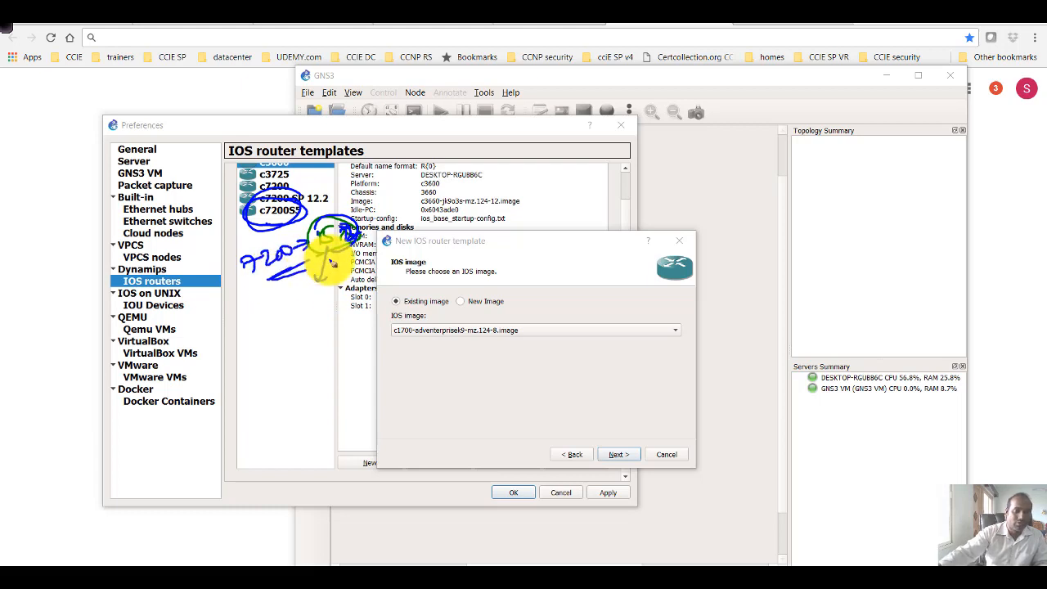
key("e")
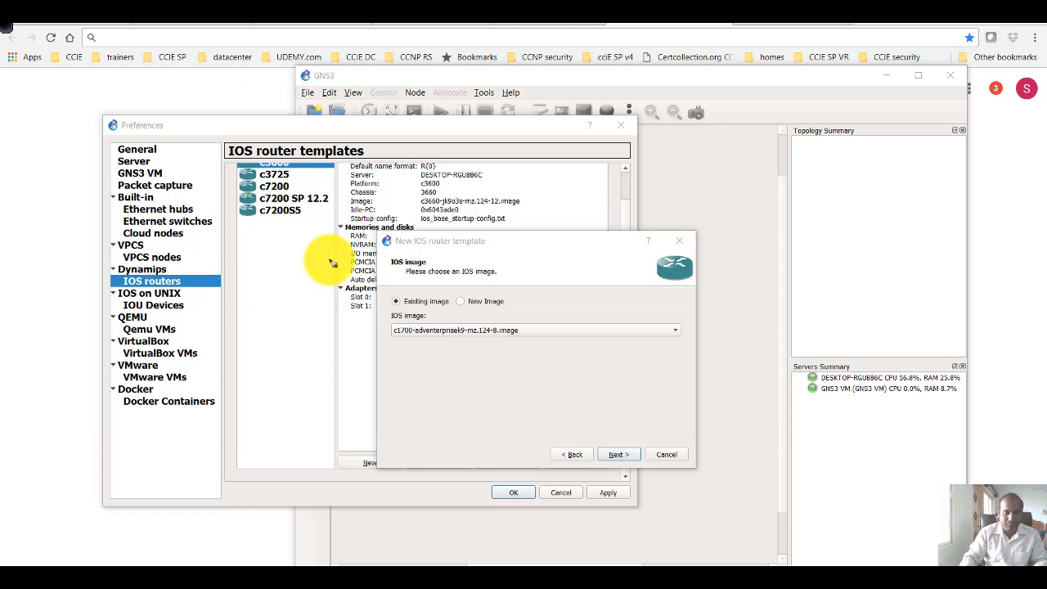